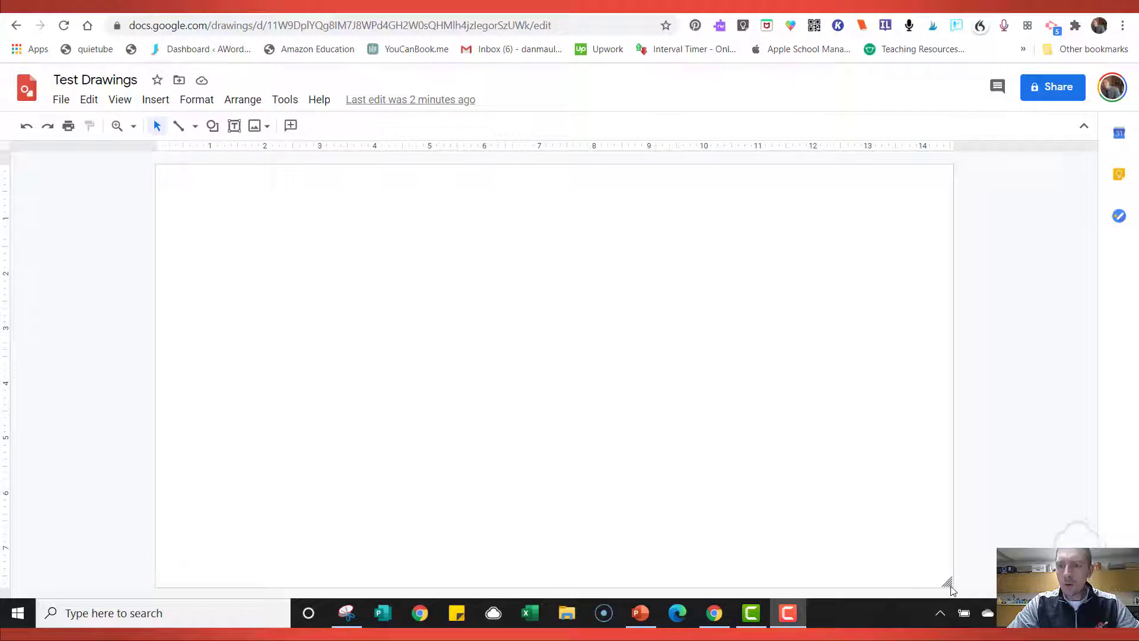
Resize the blank canvas freehand, keeping its height, until it is about 15 ruler units wide
drag(948, 581, 571, 575)
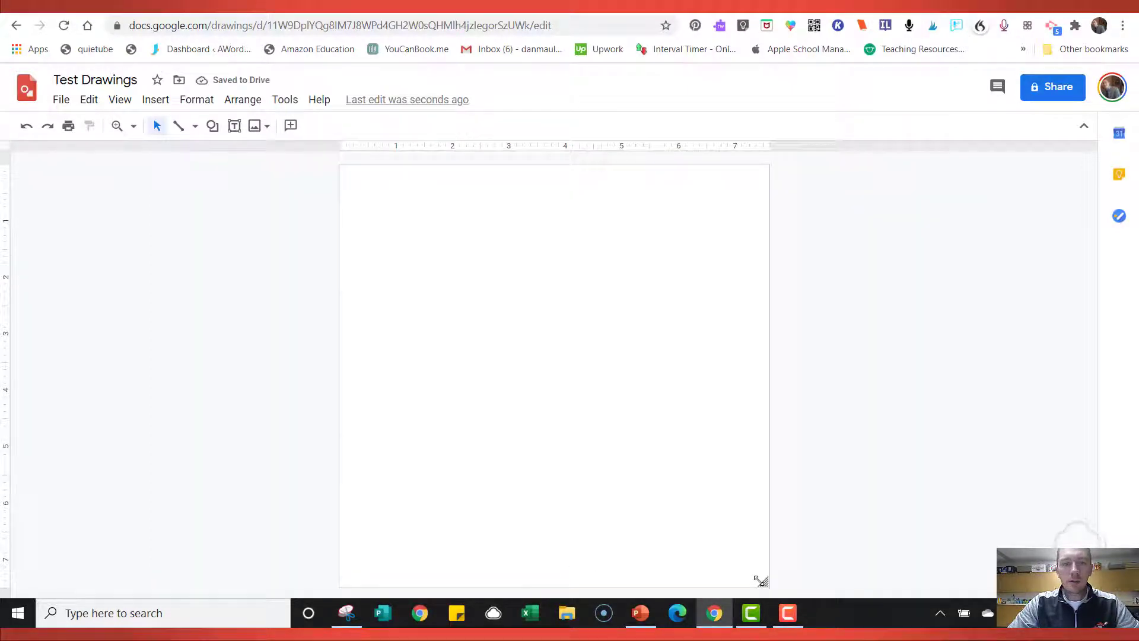
drag(761, 581, 1080, 587)
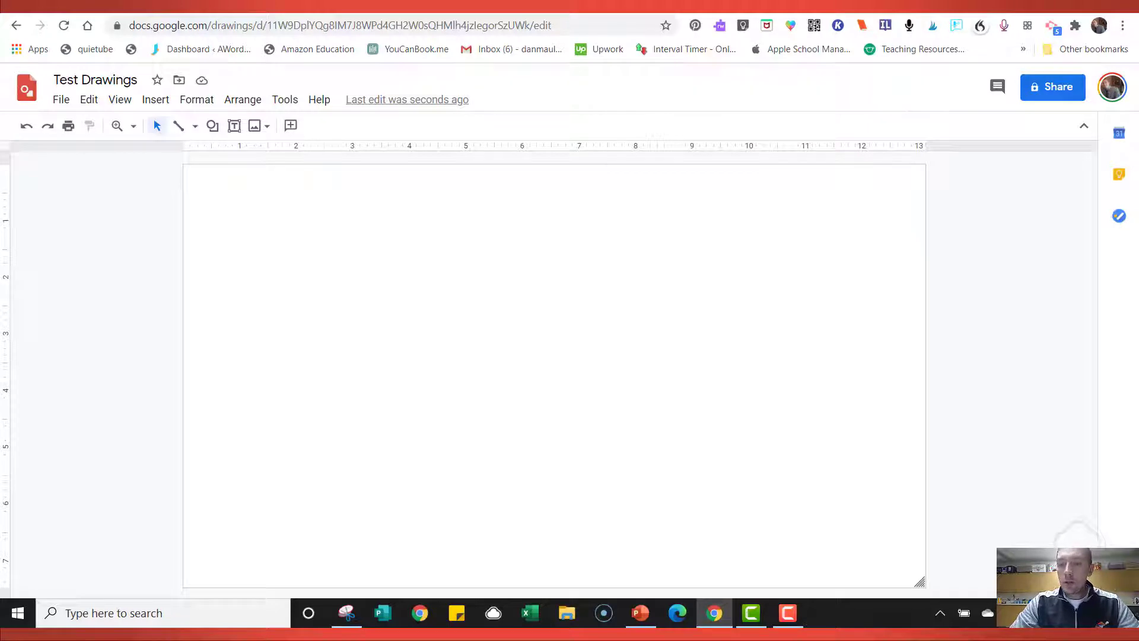
drag(920, 581, 1045, 585)
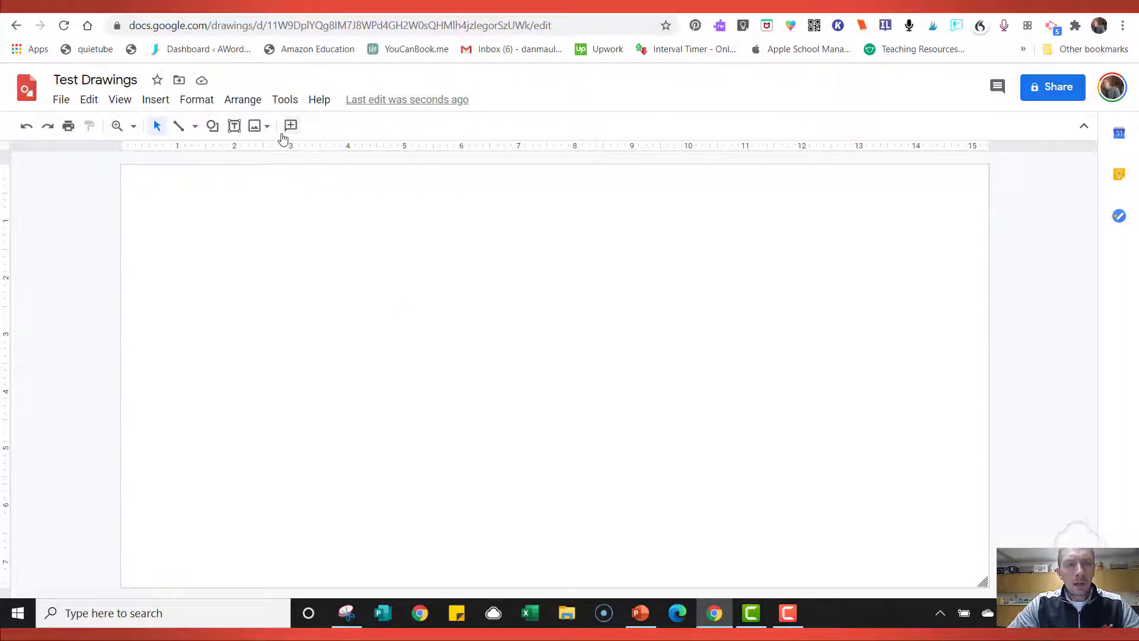
Handwrite the equation (20x2) - 5 = y with the Scribble line across the upper part of the canvas
click(196, 129)
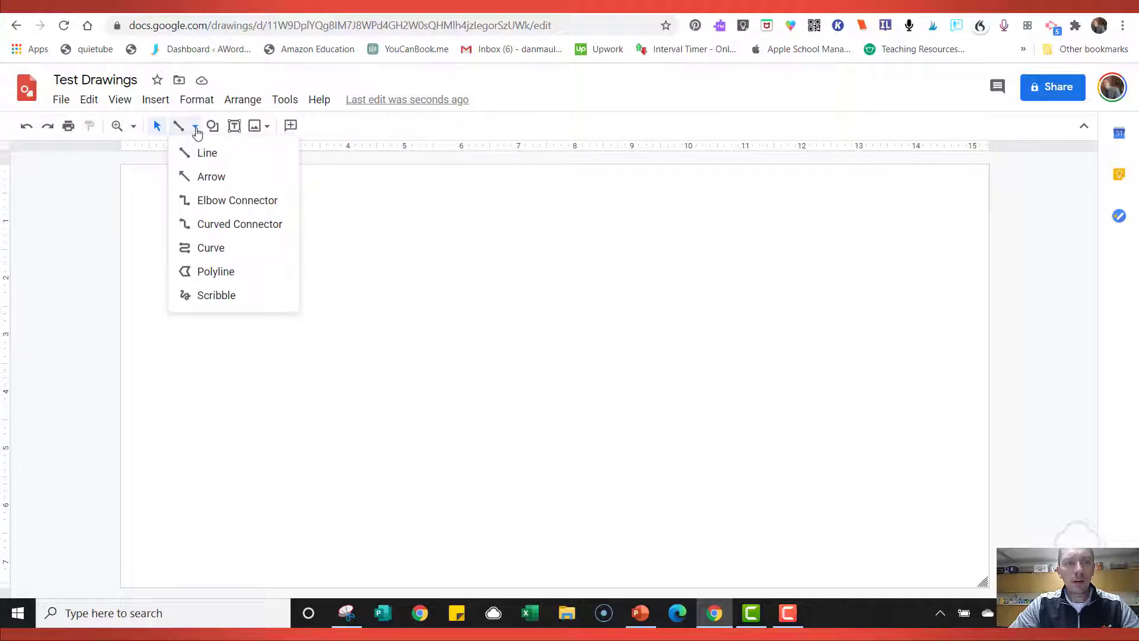
click(227, 295)
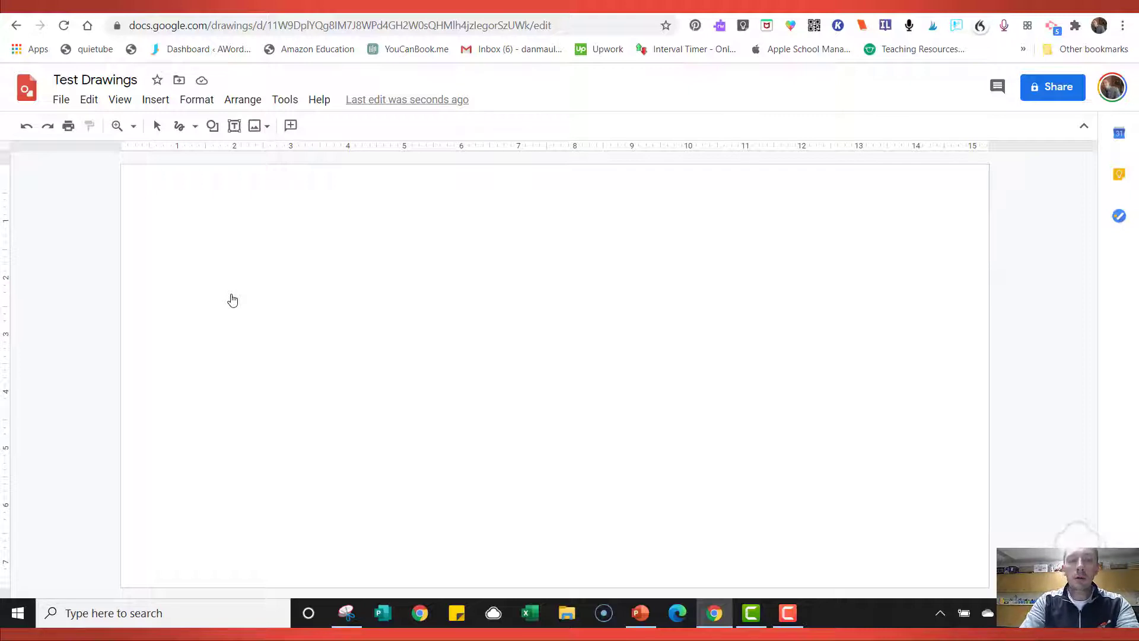
mouse_move(344, 226)
mouse_down()
mouse_move(360, 219)
mouse_move(388, 283)
mouse_up()
mouse_move(420, 240)
mouse_down()
mouse_move(482, 279)
mouse_move(461, 287)
mouse_up()
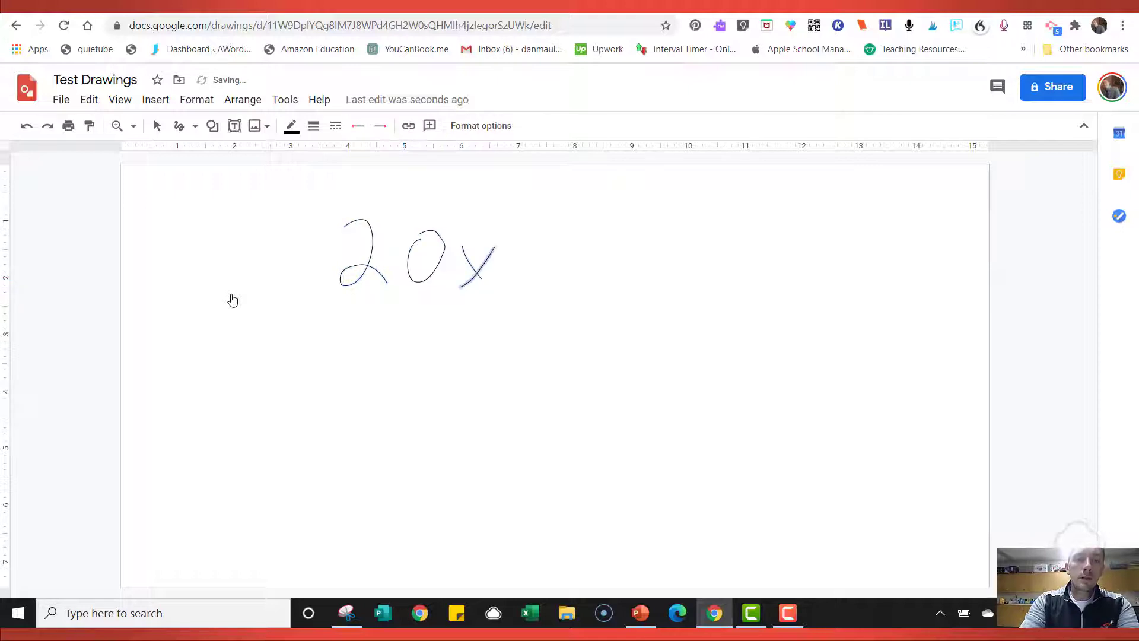
mouse_move(521, 229)
mouse_down()
mouse_move(531, 267)
mouse_move(549, 274)
mouse_up()
drag(549, 215, 551, 299)
mouse_move(340, 203)
mouse_down()
mouse_move(336, 302)
mouse_move(358, 321)
mouse_up()
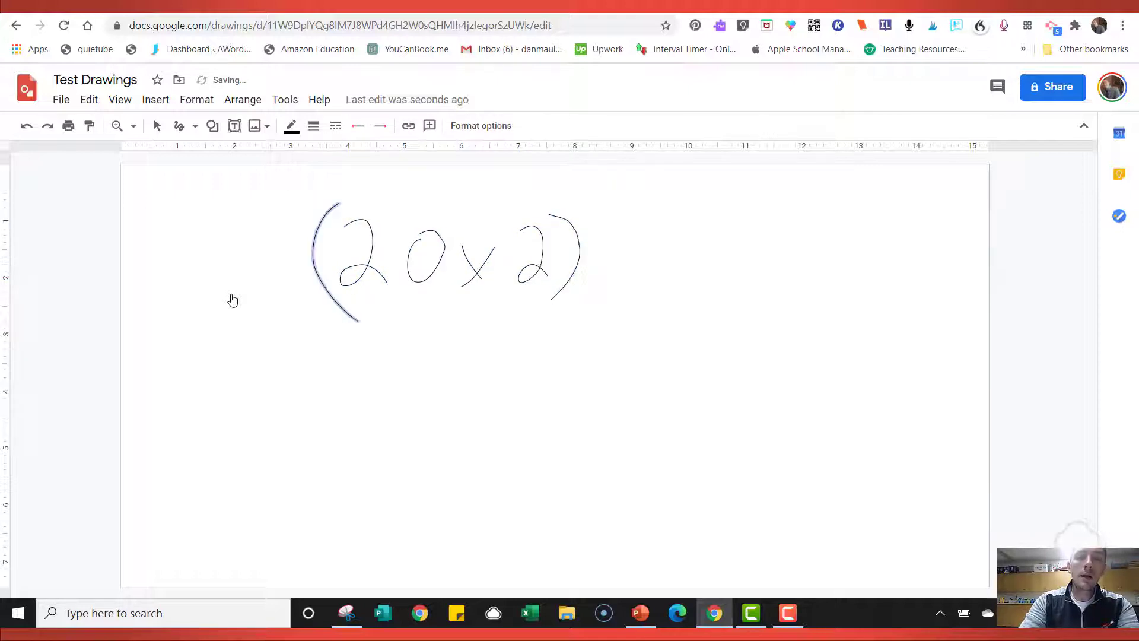
drag(601, 262, 629, 260)
mouse_move(687, 220)
mouse_down()
mouse_move(649, 251)
mouse_move(661, 290)
mouse_up()
drag(709, 256, 739, 255)
drag(708, 284, 735, 287)
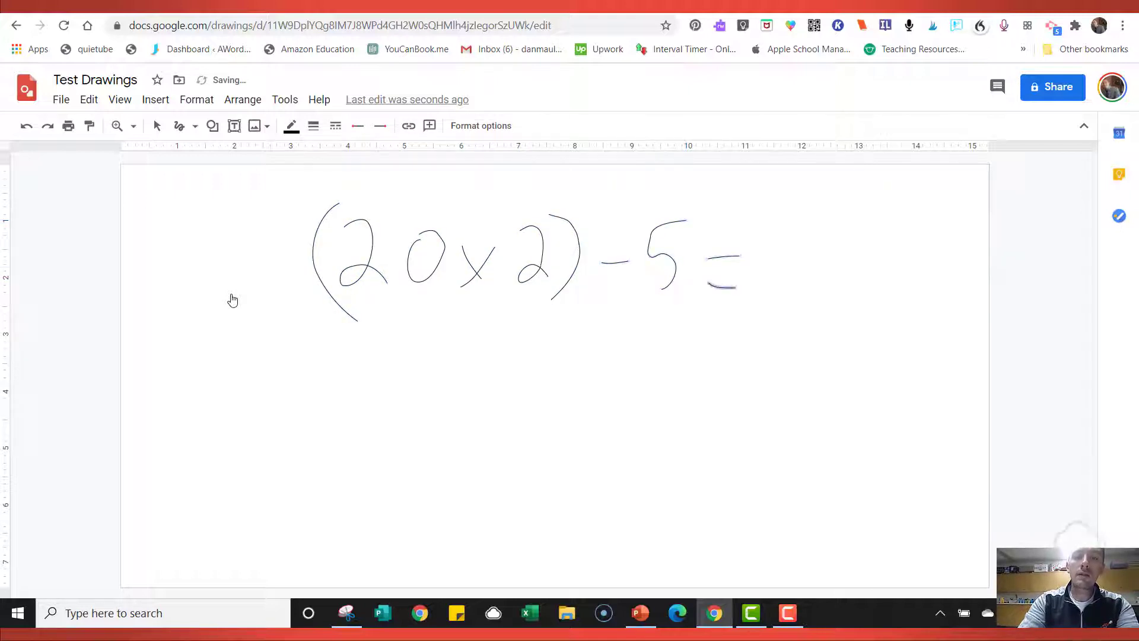
mouse_move(769, 248)
mouse_down()
mouse_move(793, 275)
mouse_move(781, 312)
mouse_up()
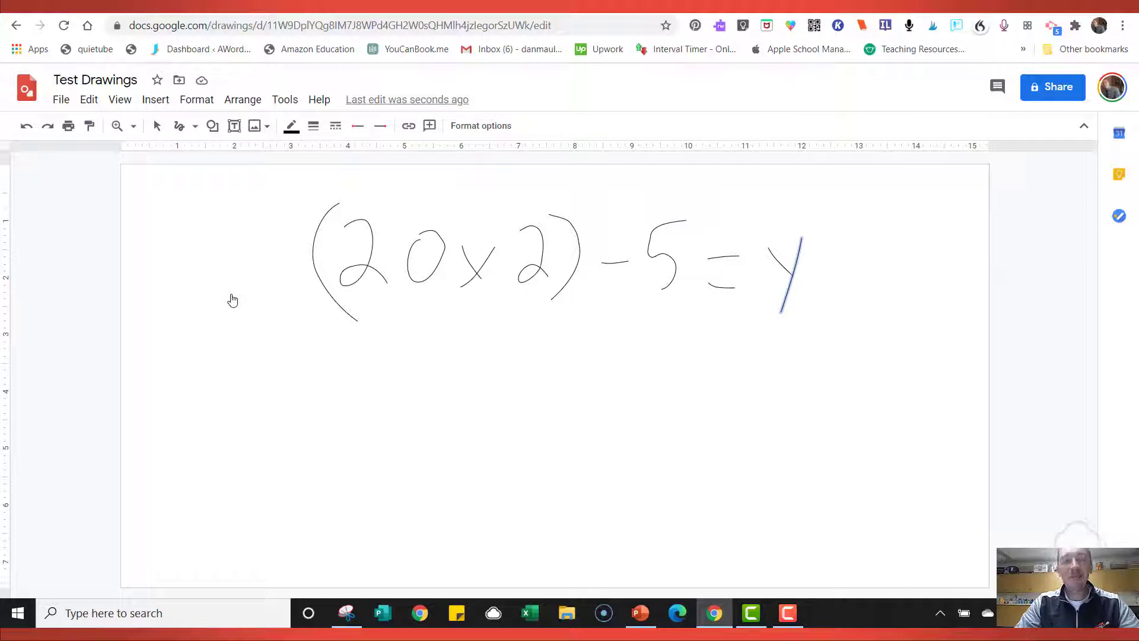
Handwrite the second line 40 - 5 = y beneath the first equation
mouse_move(461, 326)
mouse_down()
mouse_move(483, 353)
mouse_move(485, 385)
mouse_up()
mouse_move(539, 341)
mouse_down()
mouse_move(545, 362)
mouse_move(538, 345)
mouse_up()
mouse_move(655, 330)
mouse_down()
mouse_move(624, 330)
mouse_move(639, 377)
mouse_move(705, 348)
mouse_up()
mouse_move(683, 374)
mouse_down()
mouse_move(752, 363)
mouse_move(740, 433)
mouse_up()
drag(569, 358, 593, 358)
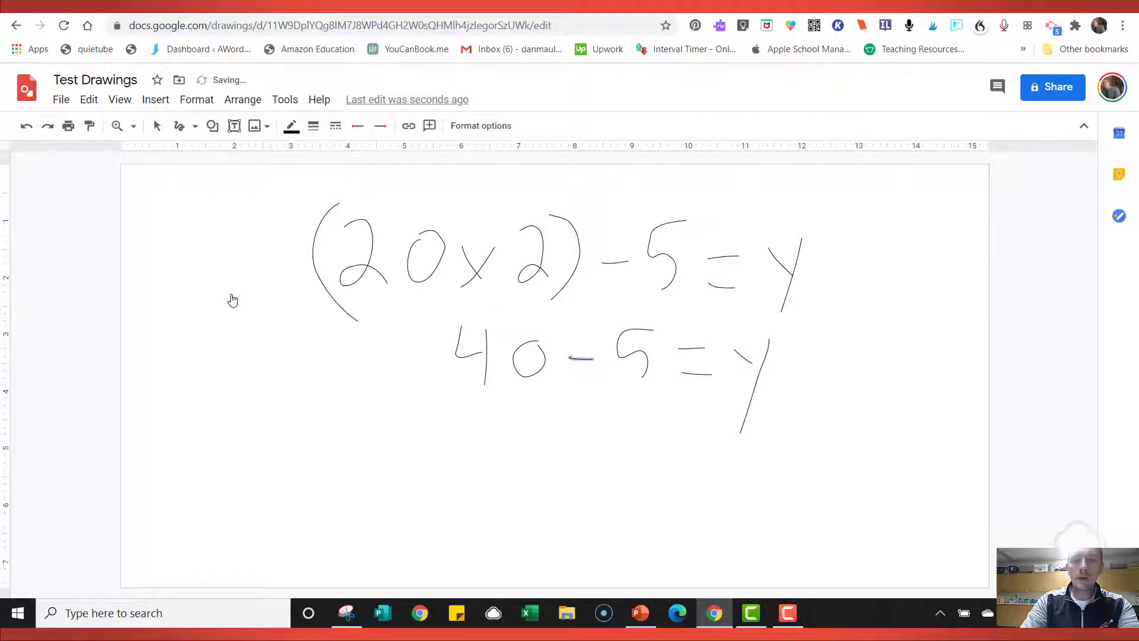
Handwrite the answer 35 = y below the second line and draw a box around it
mouse_move(545, 420)
mouse_down()
mouse_move(584, 423)
mouse_move(567, 477)
mouse_up()
drag(644, 424, 632, 470)
mouse_move(667, 443)
mouse_down()
mouse_move(689, 437)
mouse_move(686, 464)
mouse_move(719, 459)
mouse_move(718, 511)
mouse_up()
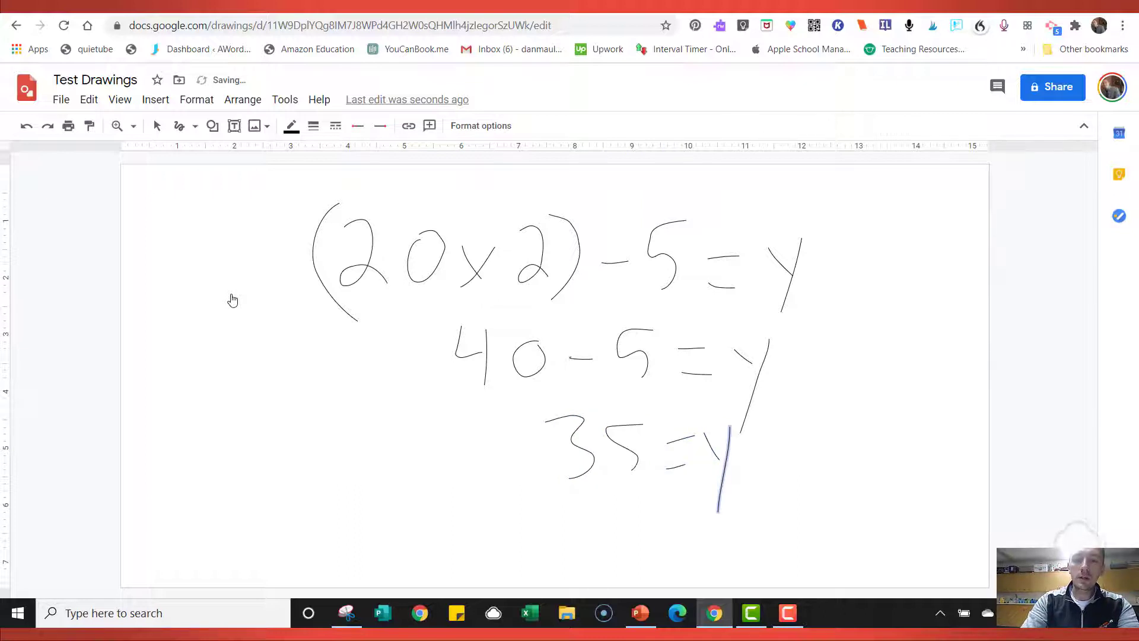
mouse_move(519, 425)
mouse_down()
mouse_move(549, 510)
mouse_move(775, 508)
mouse_move(774, 426)
mouse_move(525, 422)
mouse_up()
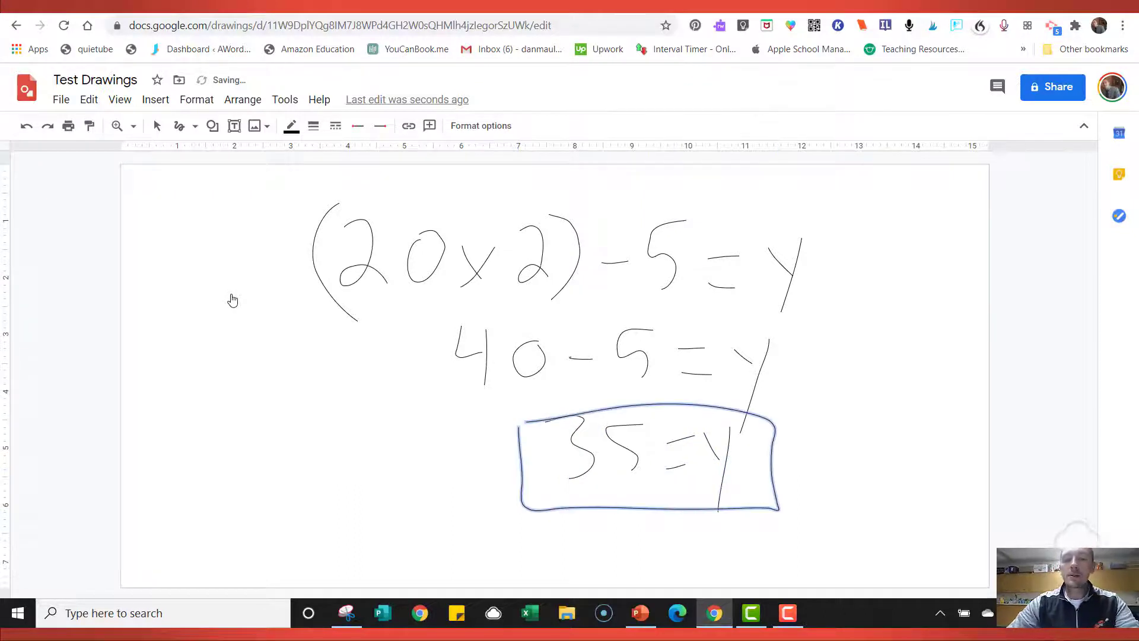
Select all the handwritten strokes together with the Select tool and clear the selection
click(158, 126)
click(283, 187)
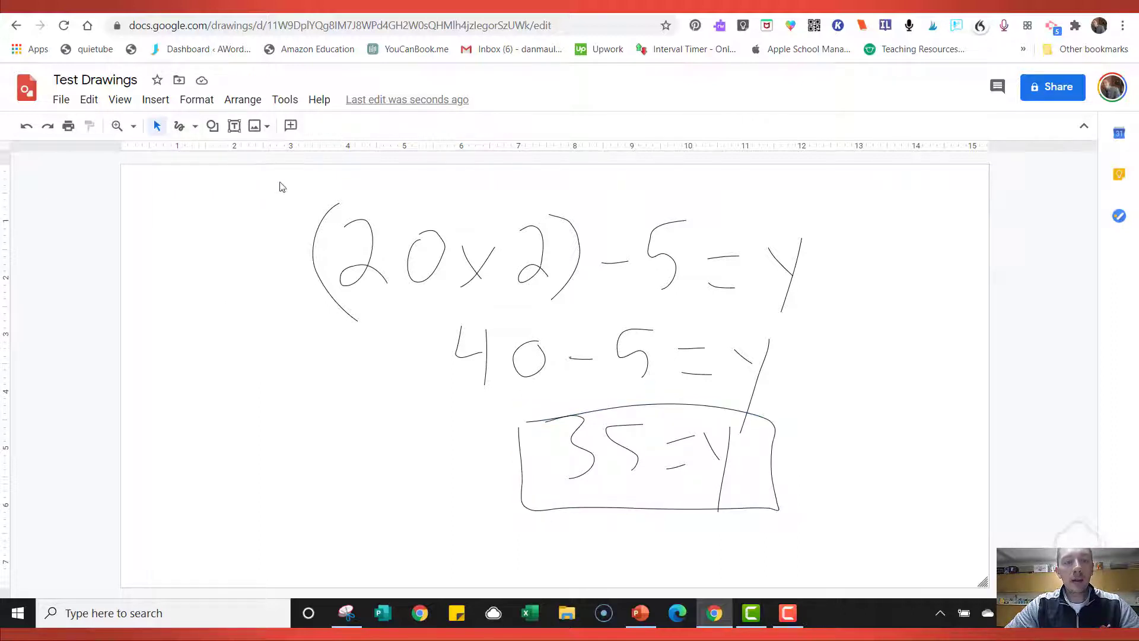
mouse_move(282, 187)
mouse_down()
mouse_move(705, 437)
mouse_move(940, 552)
mouse_up()
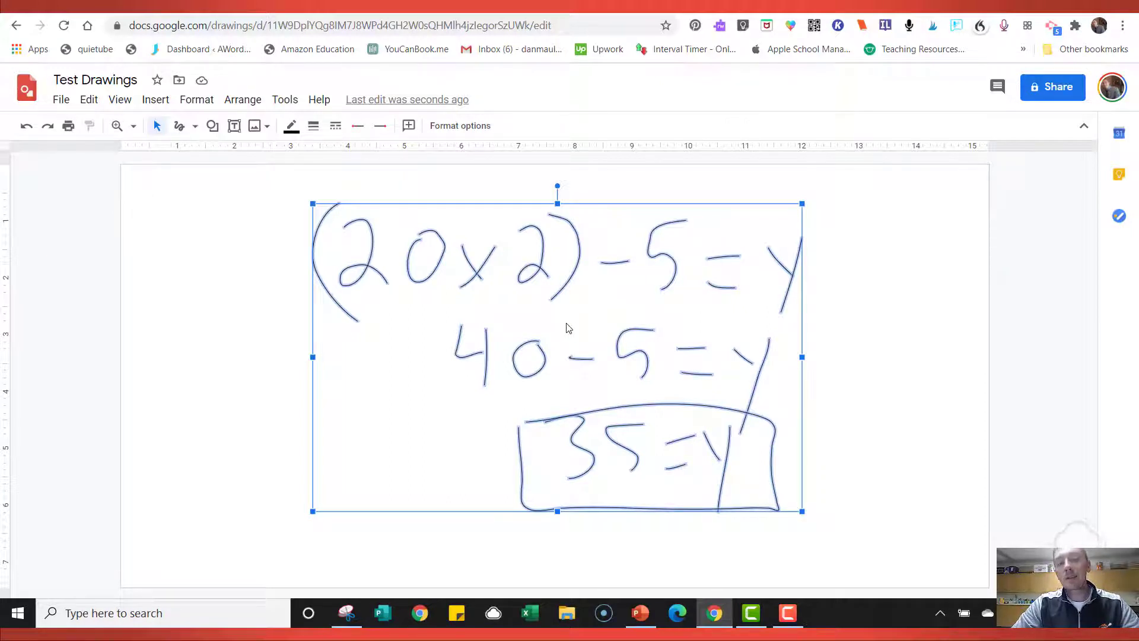
click(905, 387)
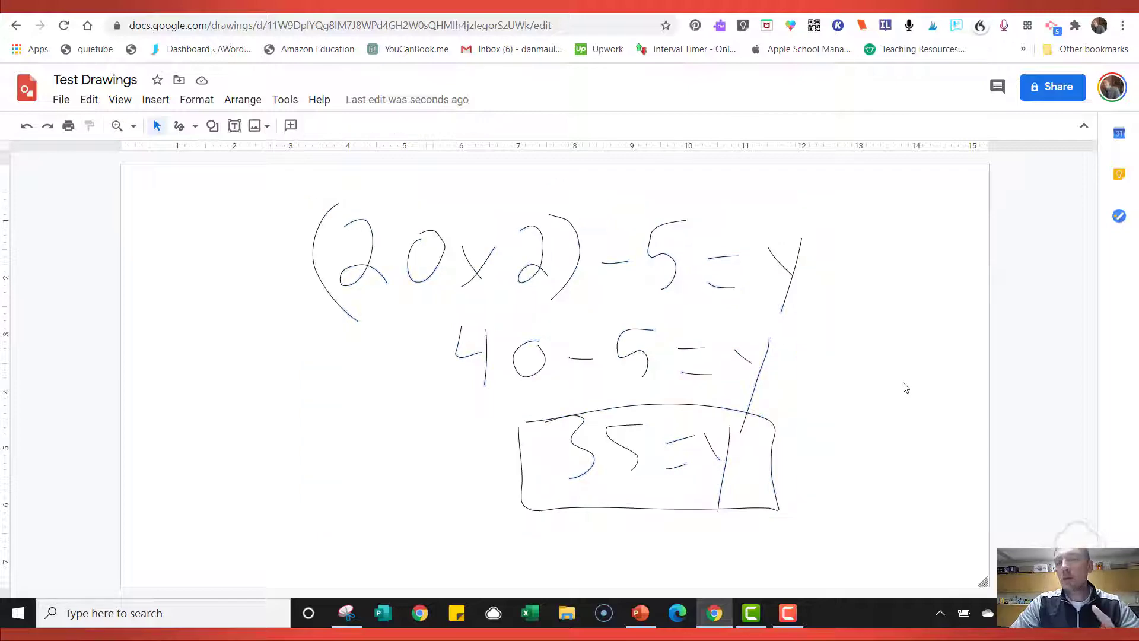
Delete the handwritten 0 of the 40 in the second line and undo the deletion
click(521, 349)
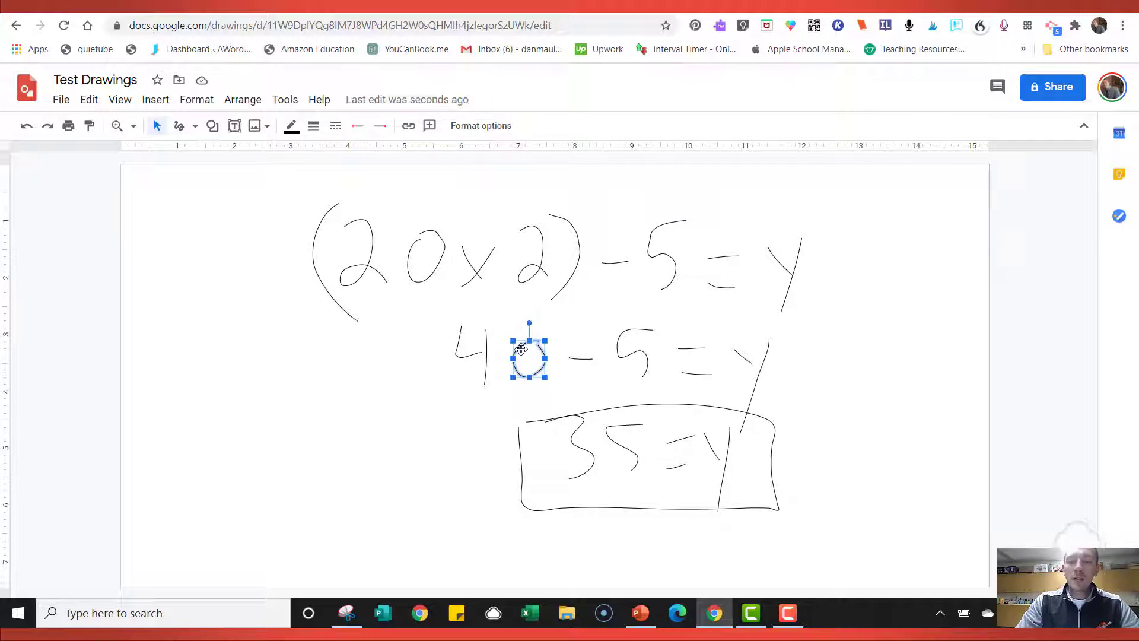
key(Delete)
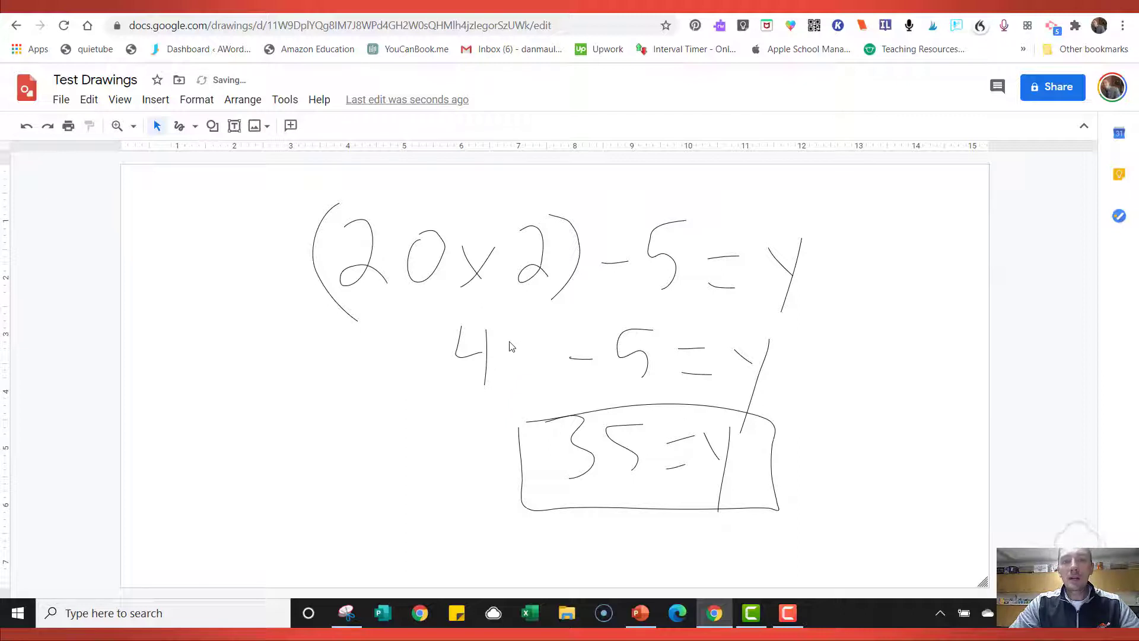
click(26, 126)
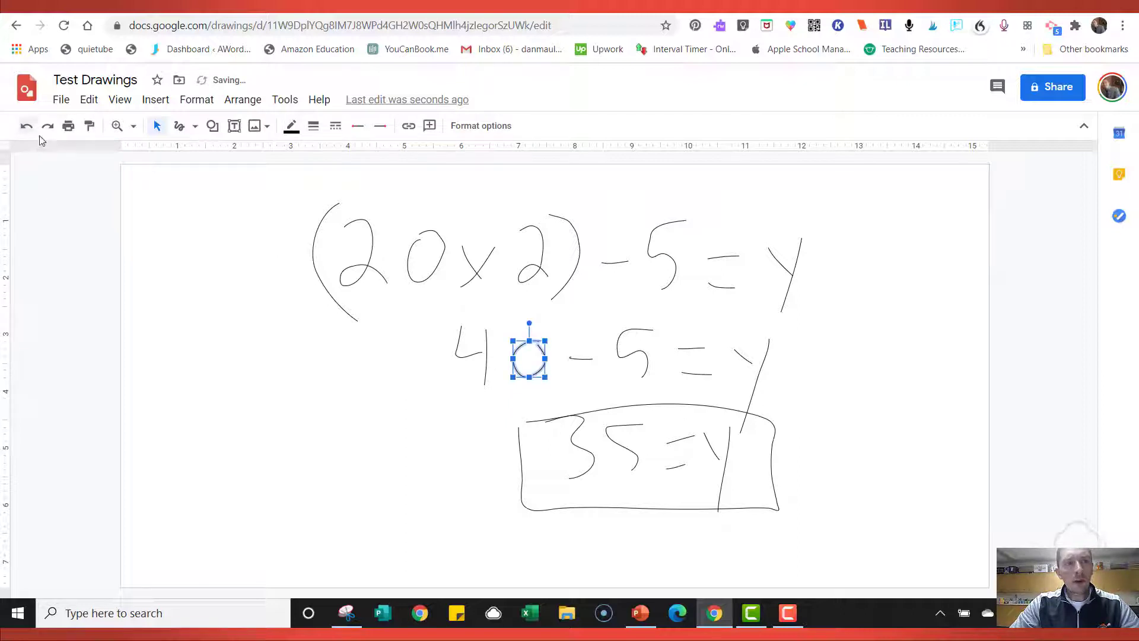
click(232, 292)
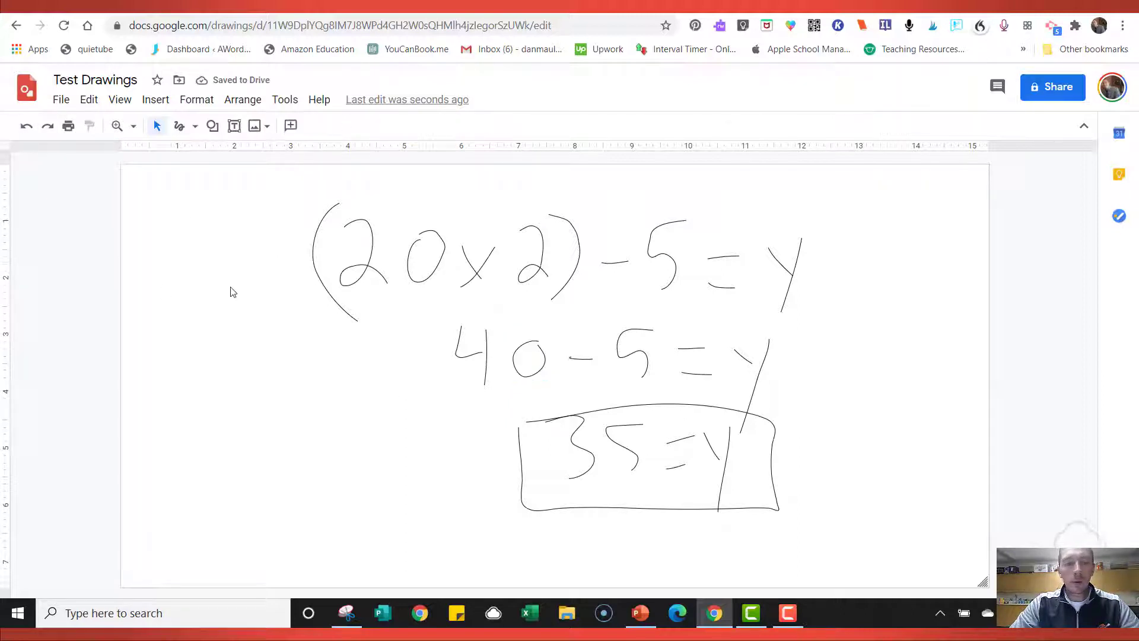
Shrink the whole handwritten solution to about a quarter of its size and move it to the canvas's upper-left corner
mouse_move(258, 179)
mouse_down()
mouse_move(390, 287)
mouse_move(761, 490)
mouse_move(929, 556)
mouse_up()
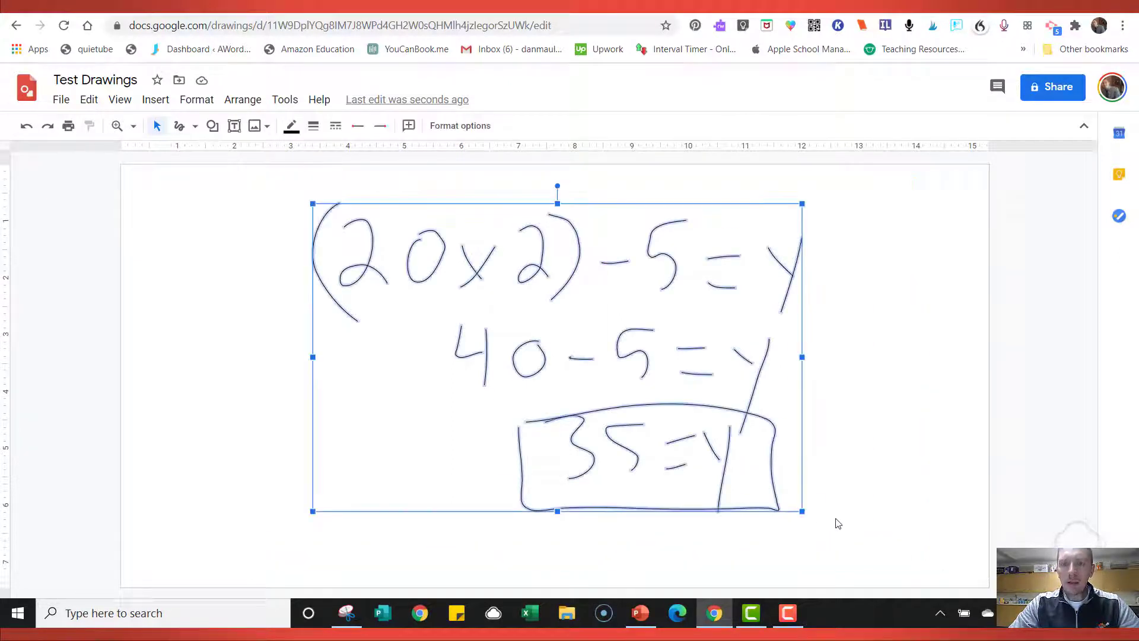
drag(802, 511, 441, 285)
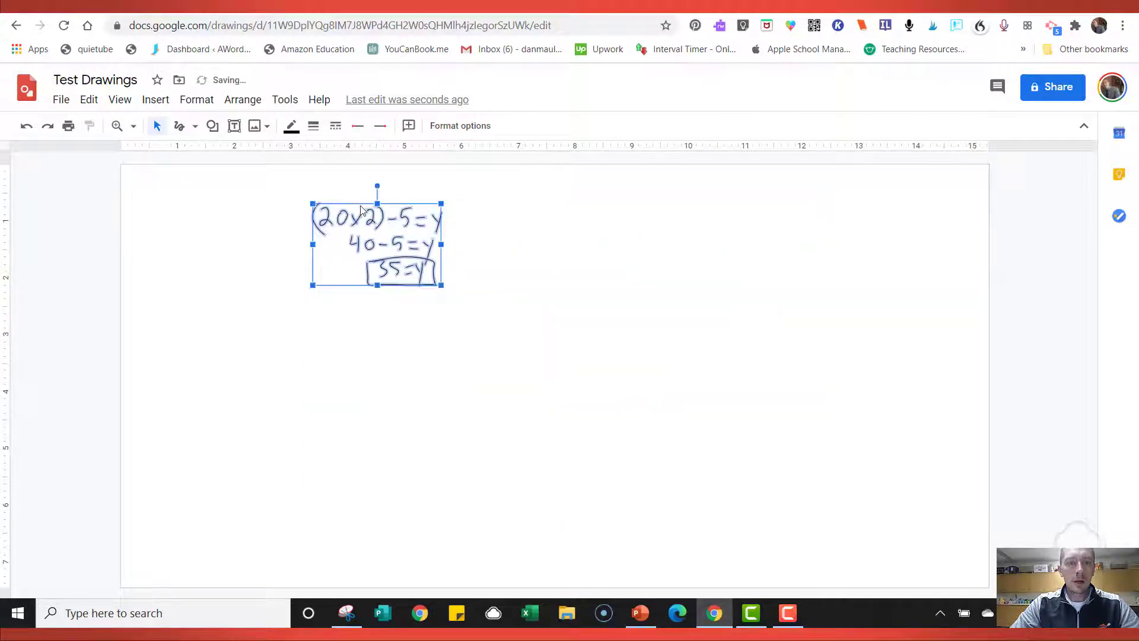
drag(369, 212, 193, 185)
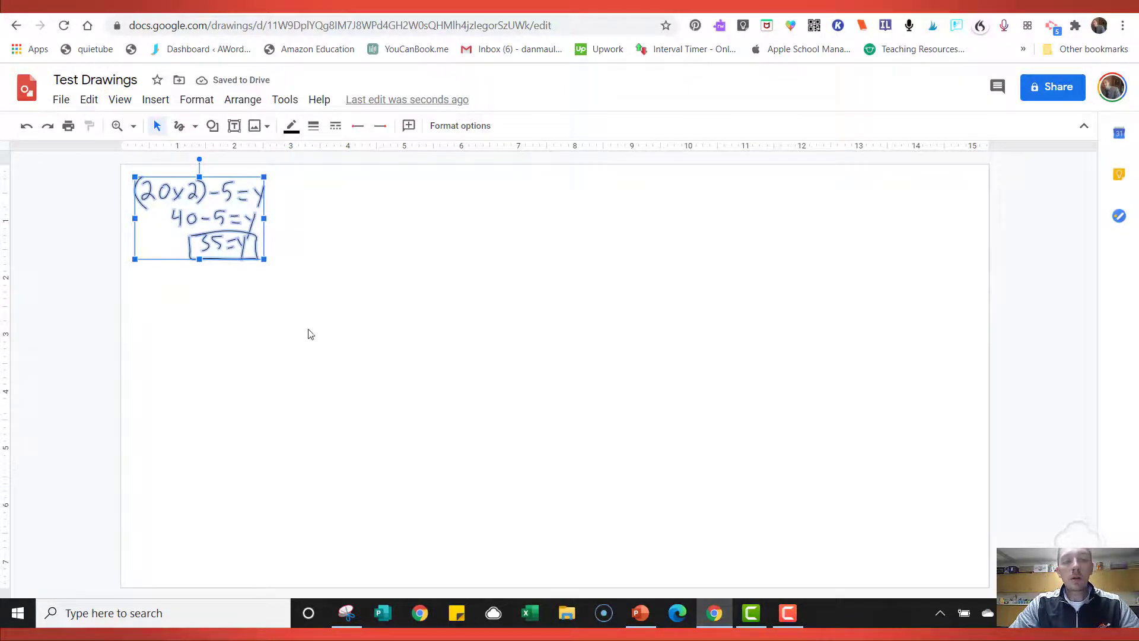
click(272, 291)
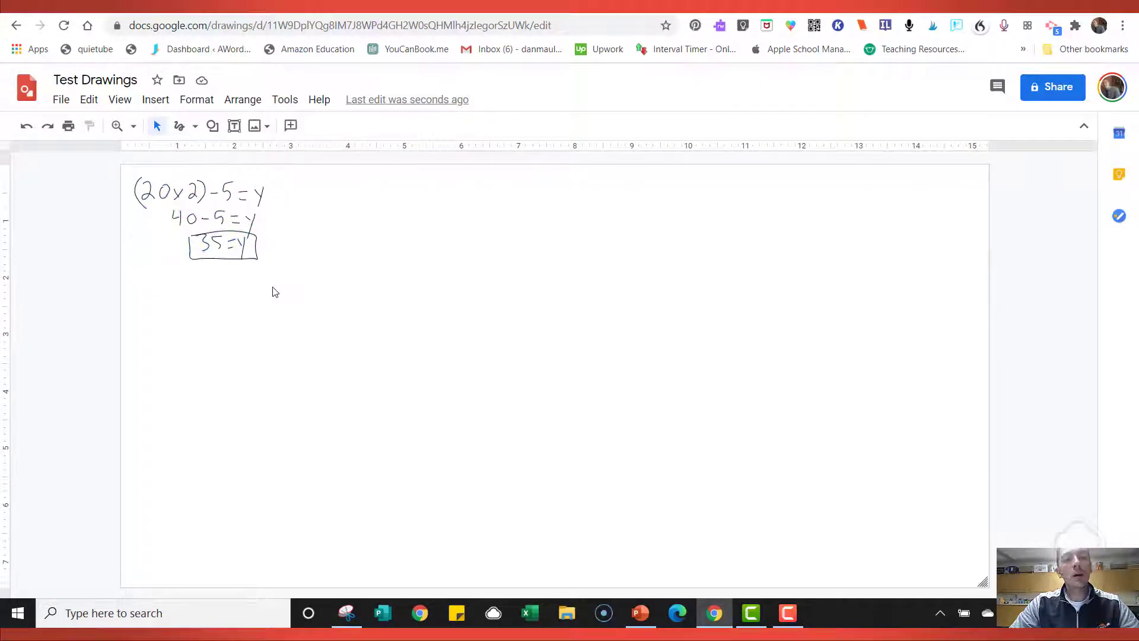
Handwrite the equation 5 x 5 = y with the Scribble line in the middle of the canvas
click(206, 127)
click(195, 127)
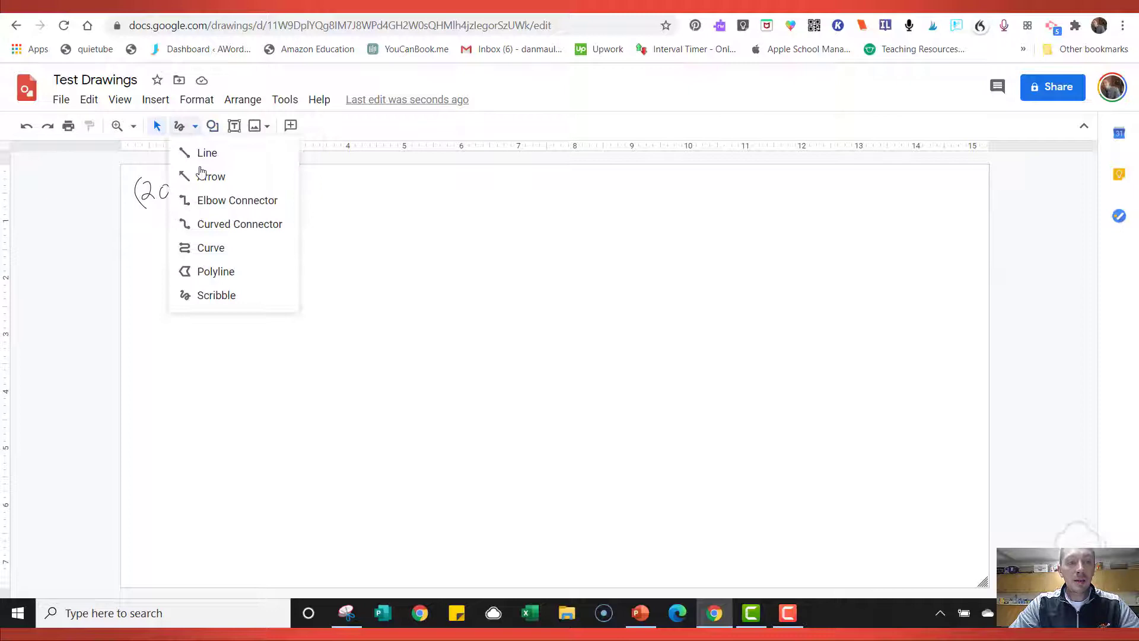
click(224, 299)
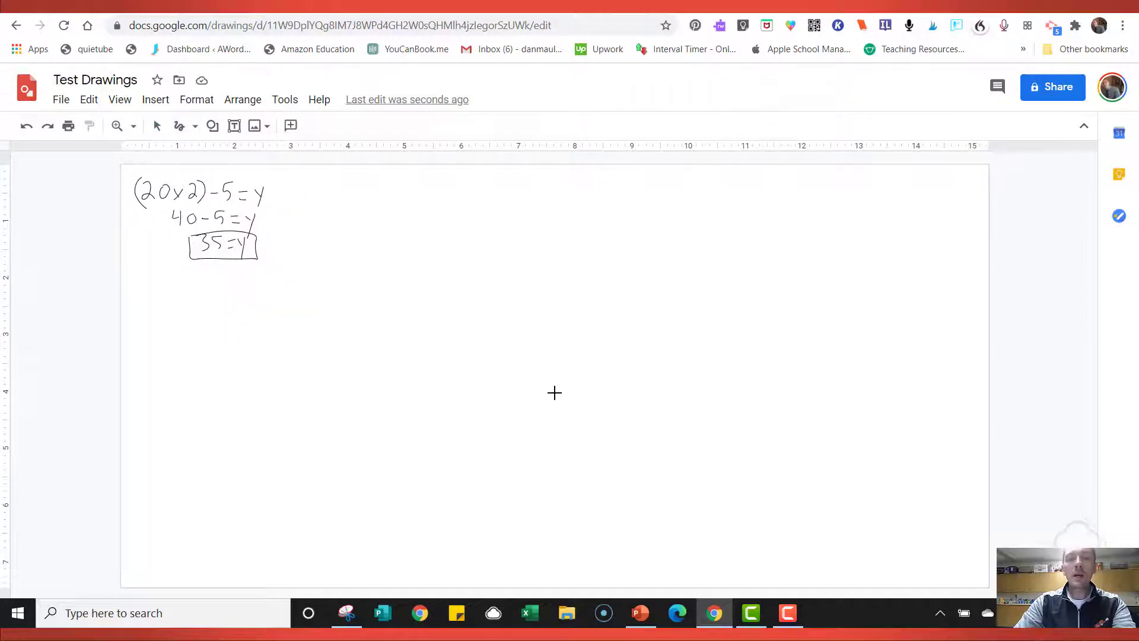
mouse_move(526, 232)
mouse_down()
mouse_move(479, 257)
mouse_move(500, 333)
mouse_up()
drag(539, 285, 572, 332)
drag(575, 289, 530, 334)
mouse_move(597, 258)
mouse_down()
mouse_move(622, 257)
mouse_move(604, 333)
mouse_up()
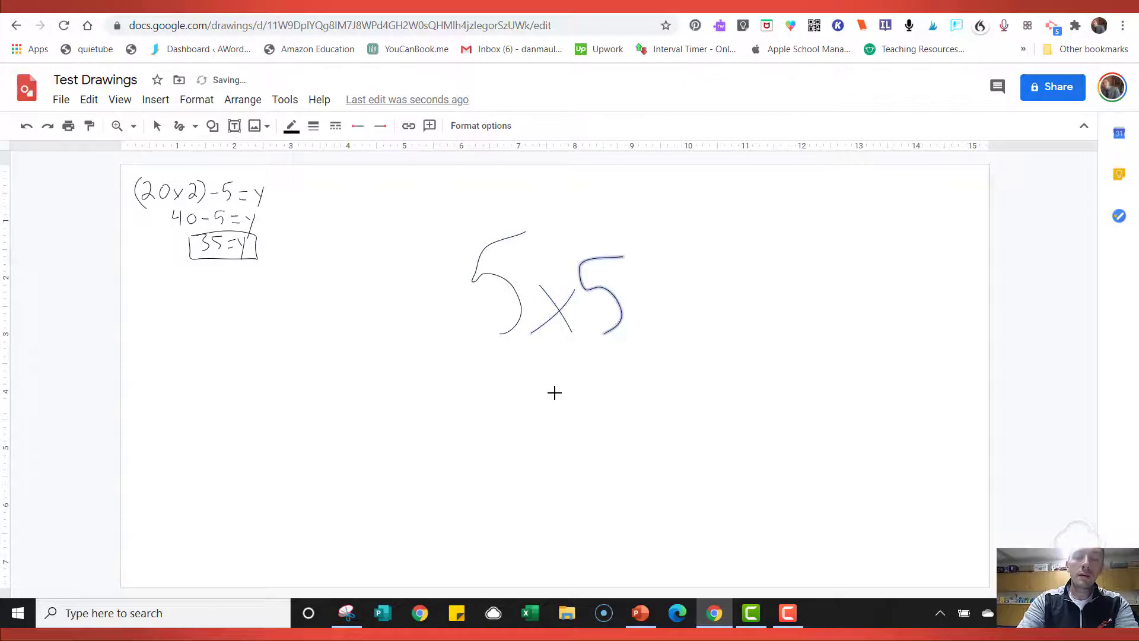
drag(653, 287, 699, 283)
drag(660, 316, 708, 313)
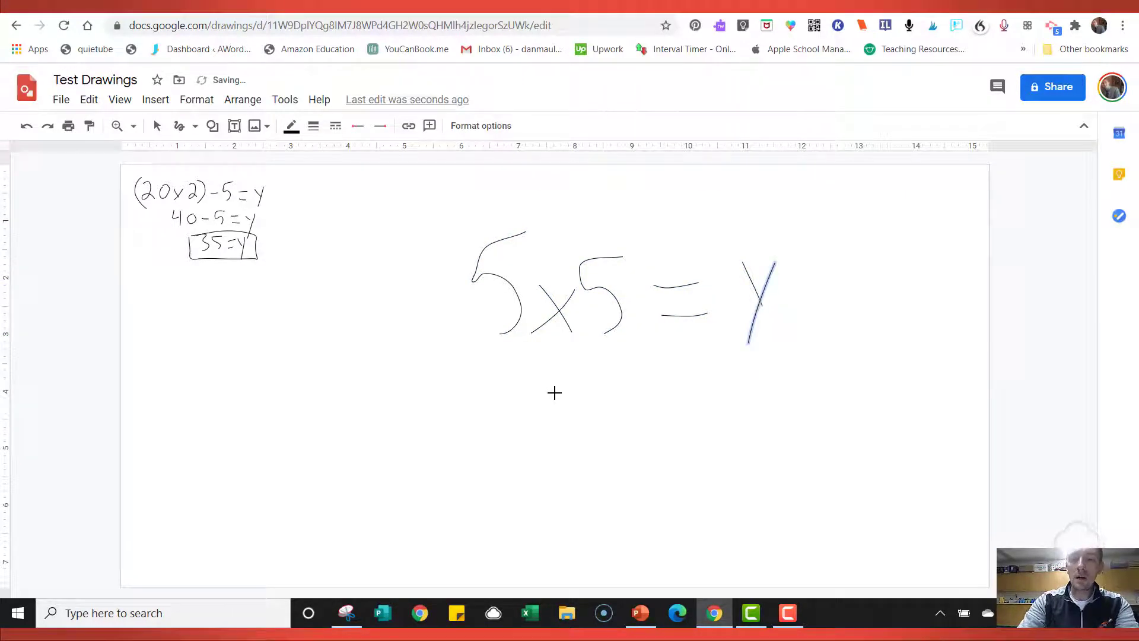
Handwrite the answer 25 = y beneath the 5 x 5 equation
mouse_move(552, 386)
mouse_down()
mouse_move(575, 417)
mouse_move(611, 418)
mouse_up()
mouse_move(651, 369)
mouse_down()
mouse_move(621, 398)
mouse_move(646, 423)
mouse_up()
mouse_move(677, 388)
mouse_down()
mouse_move(701, 386)
mouse_move(701, 410)
mouse_move(749, 416)
mouse_up()
drag(763, 371, 734, 467)
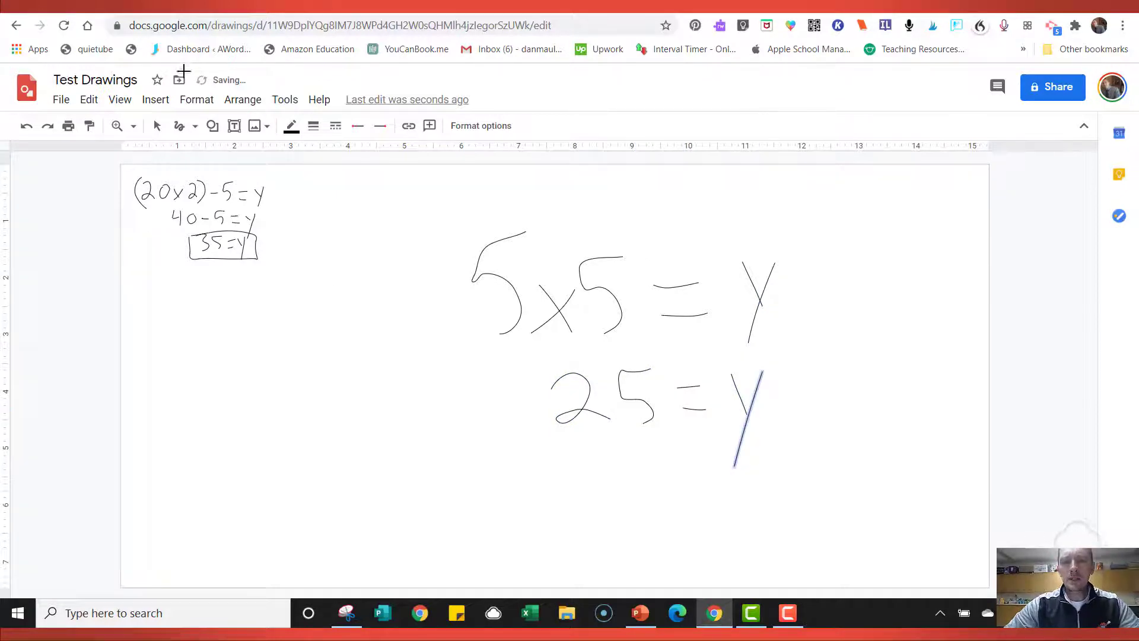
Shrink the second handwritten problem to about a third of its size and place it just right of the first one
click(156, 125)
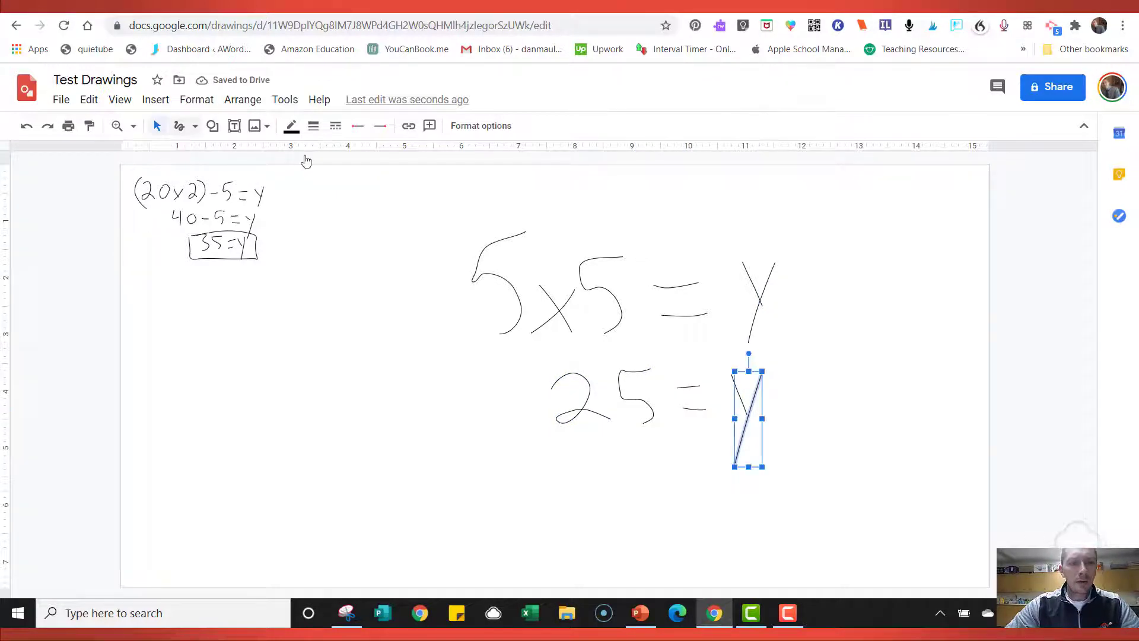
drag(437, 211, 849, 495)
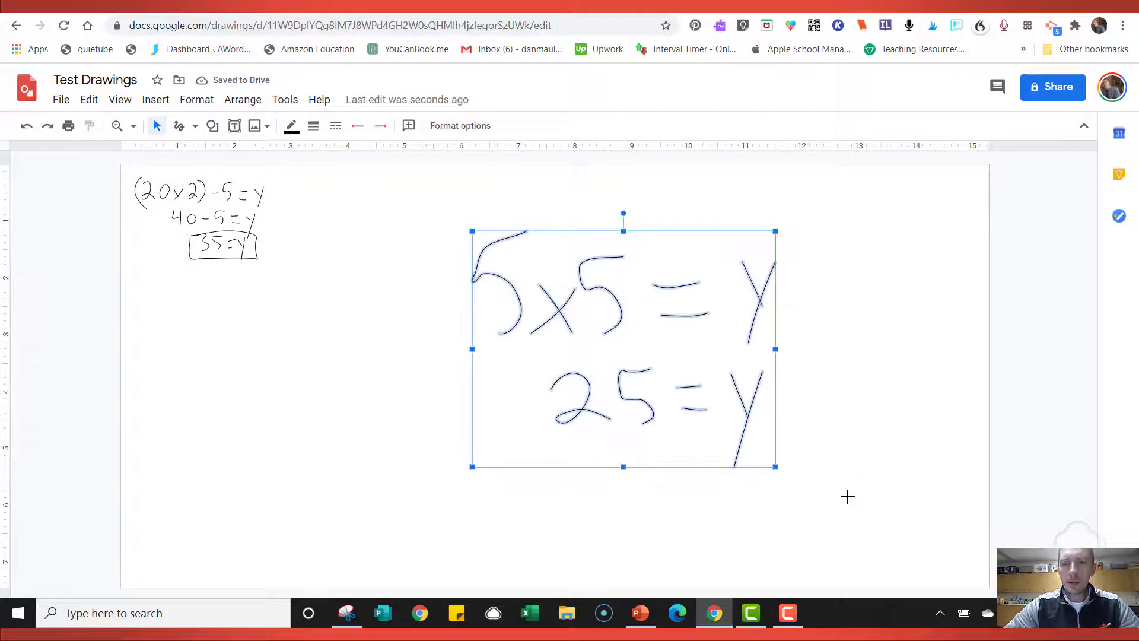
drag(776, 467, 576, 320)
mouse_move(509, 251)
mouse_down()
mouse_move(380, 196)
mouse_move(356, 197)
mouse_up()
click(522, 334)
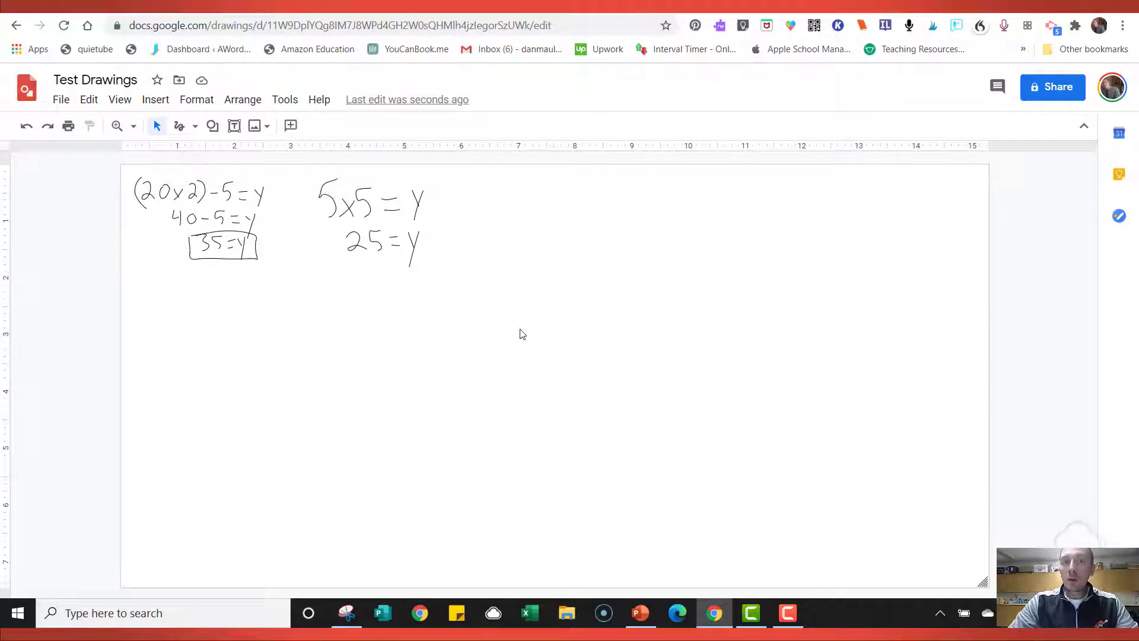
Insert a text box on the right side of the canvas containing 45 x 2 = y
click(235, 130)
click(670, 272)
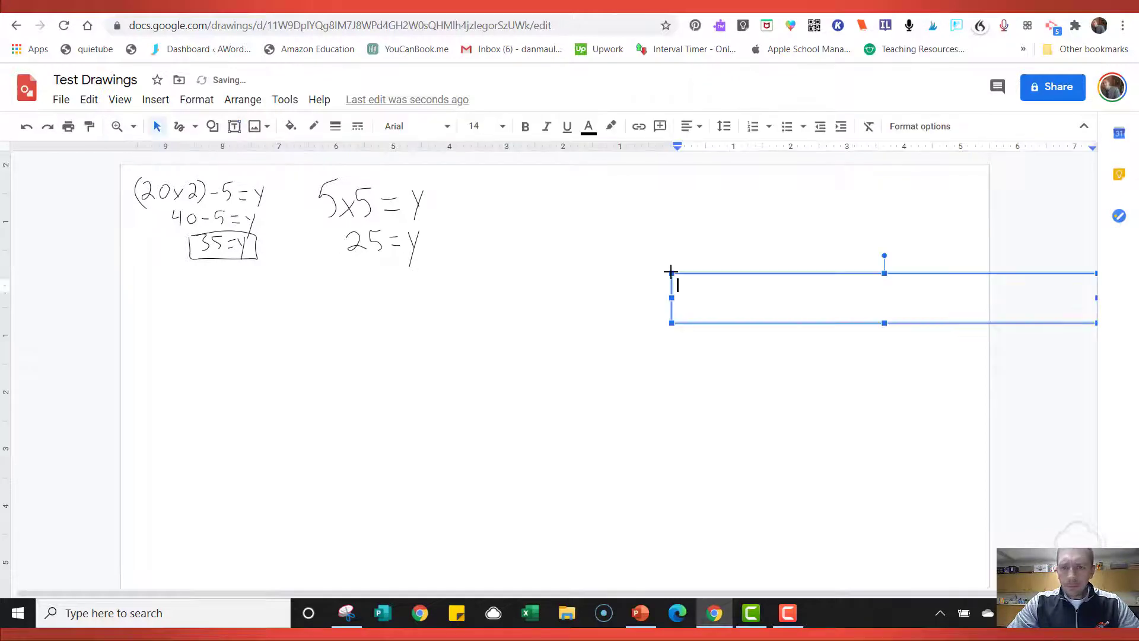
text(45)
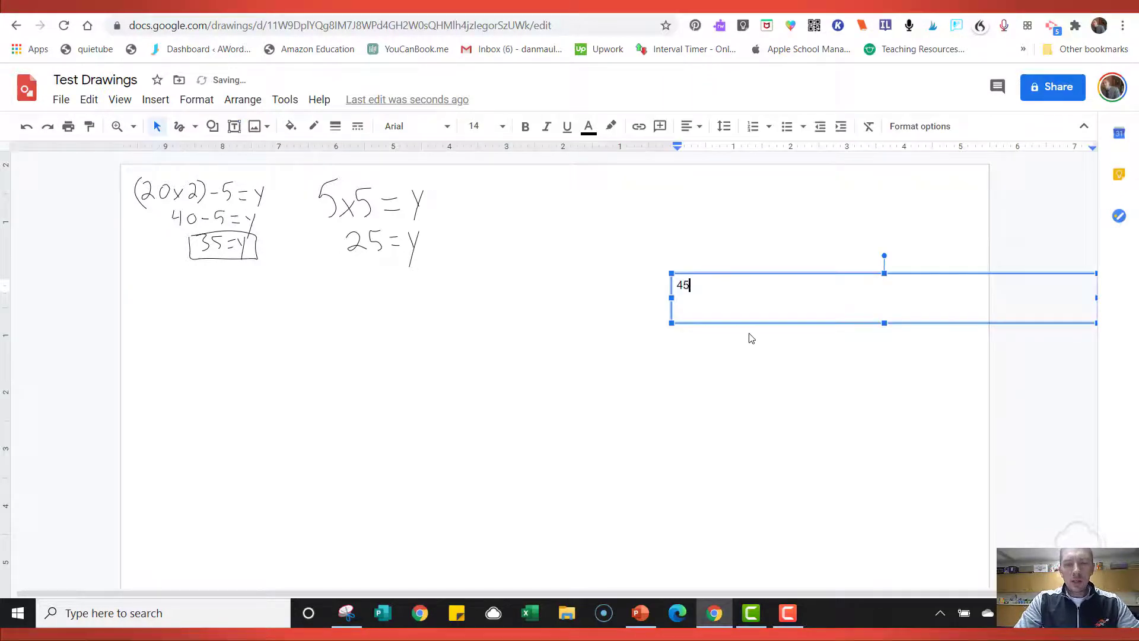
text( x )
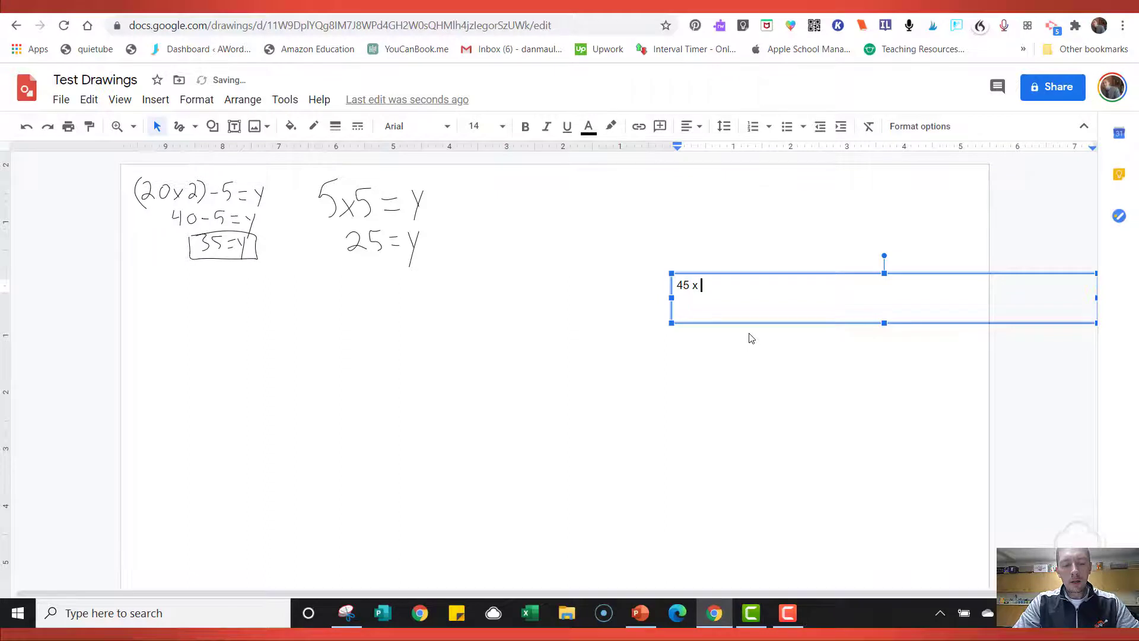
text(2 = y)
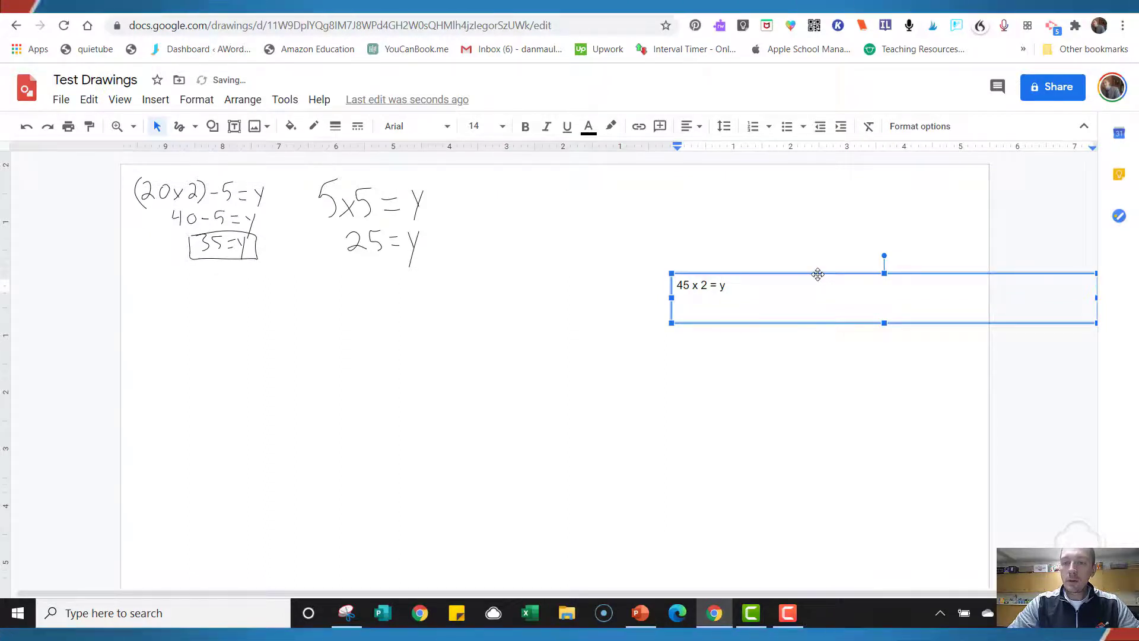
Move the 45 x 2 = y text box just right of the 5 x 5 problem and narrow it to about a fifth of its width
drag(816, 272, 619, 176)
click(716, 308)
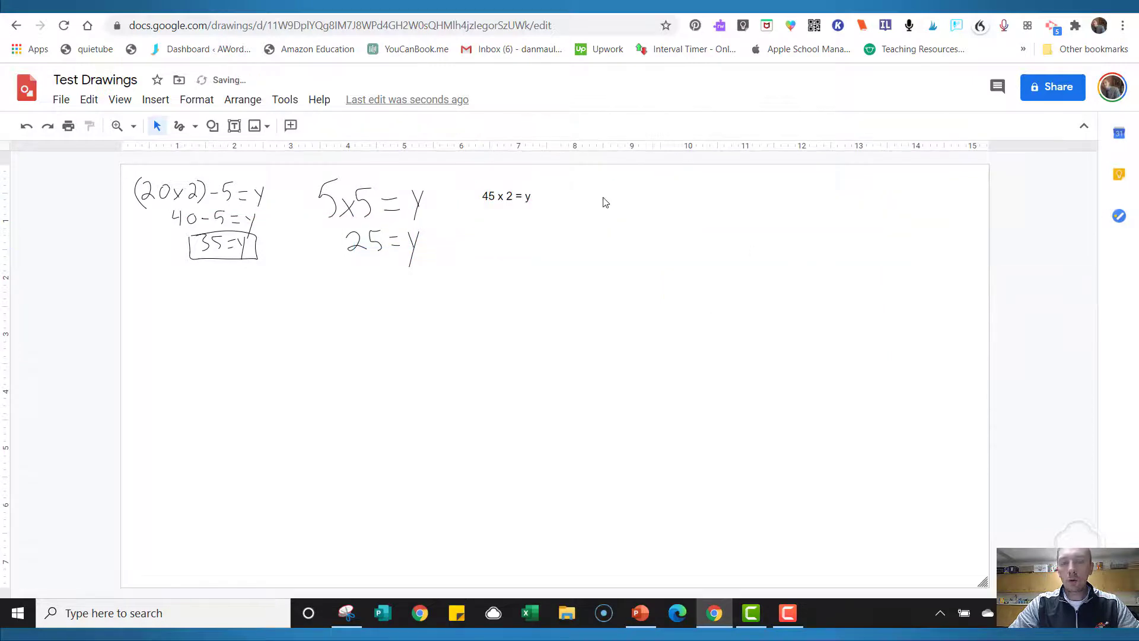
click(594, 202)
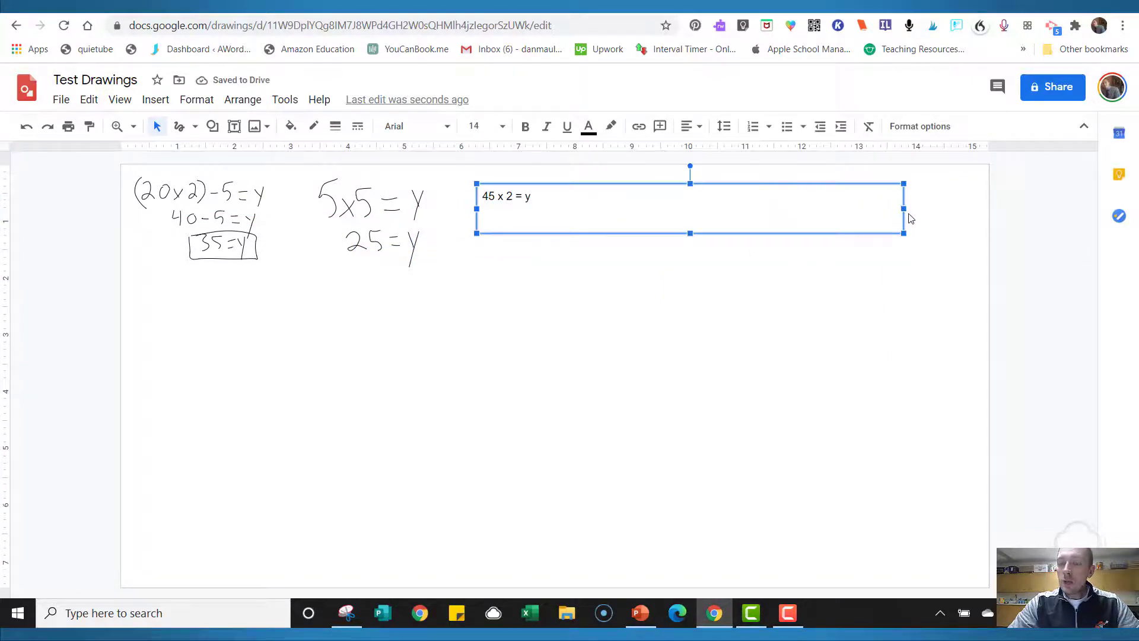
drag(903, 209, 563, 209)
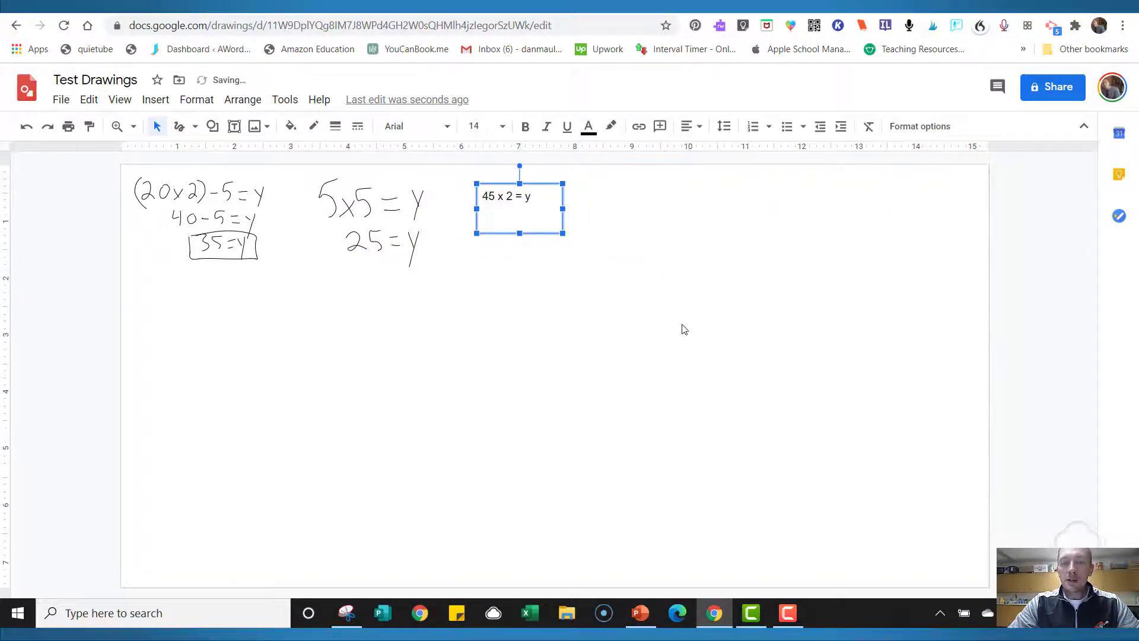
click(683, 326)
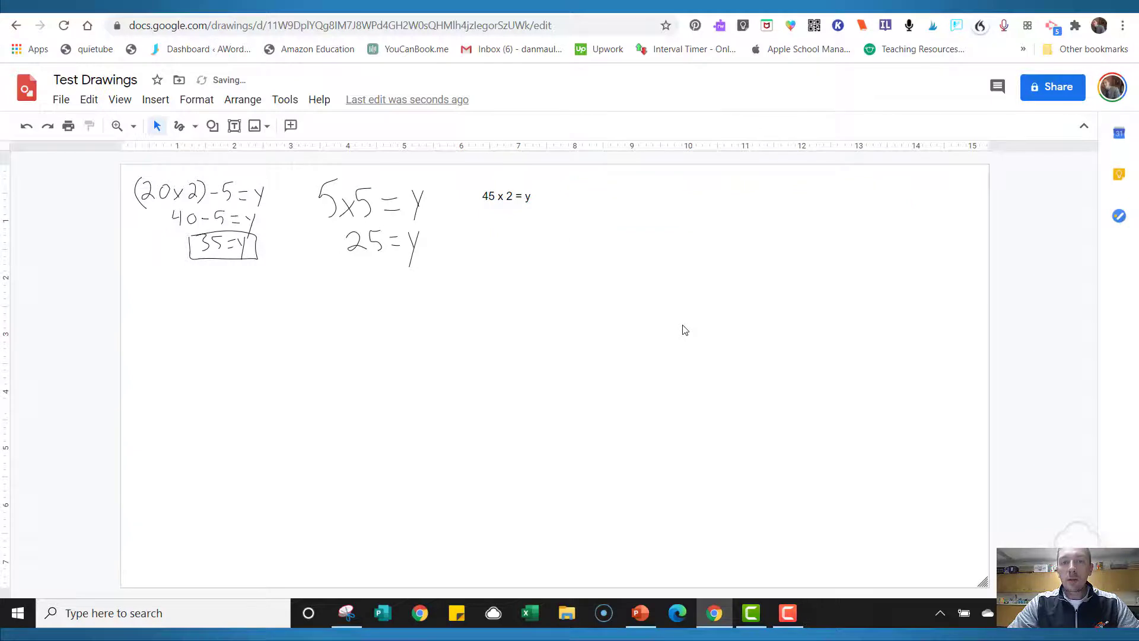
right_click(501, 205)
click(488, 253)
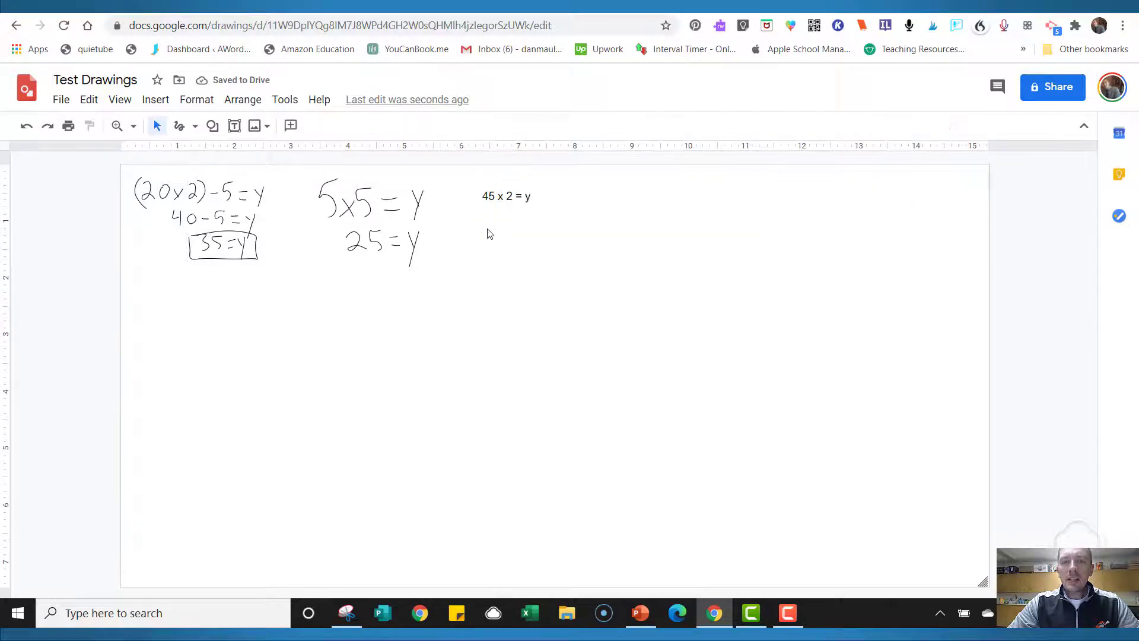
click(490, 210)
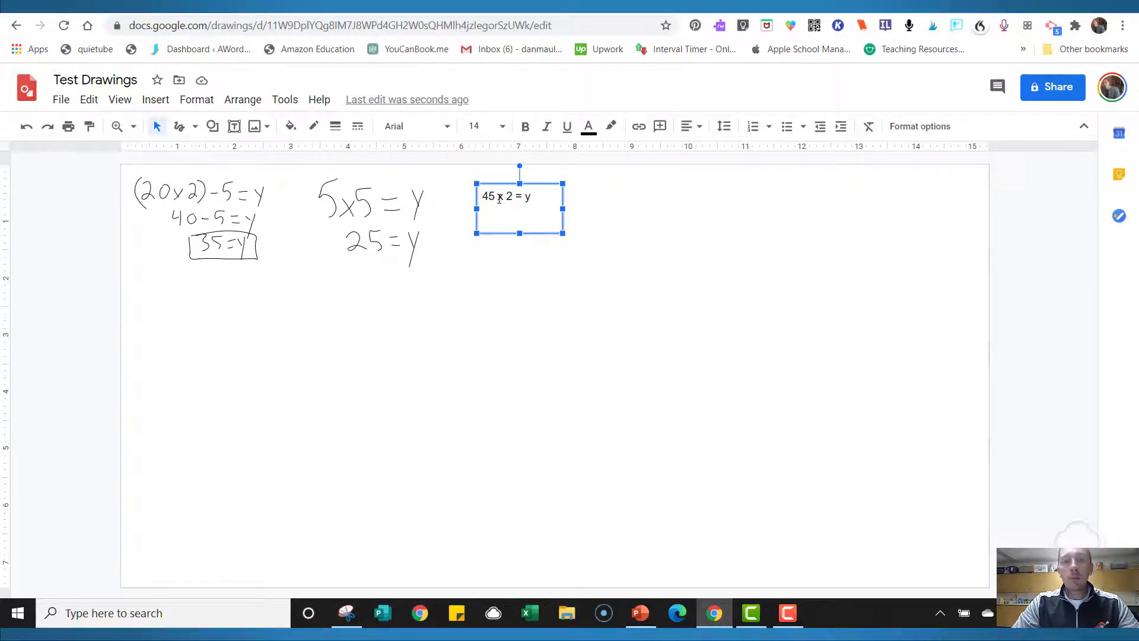
click(469, 380)
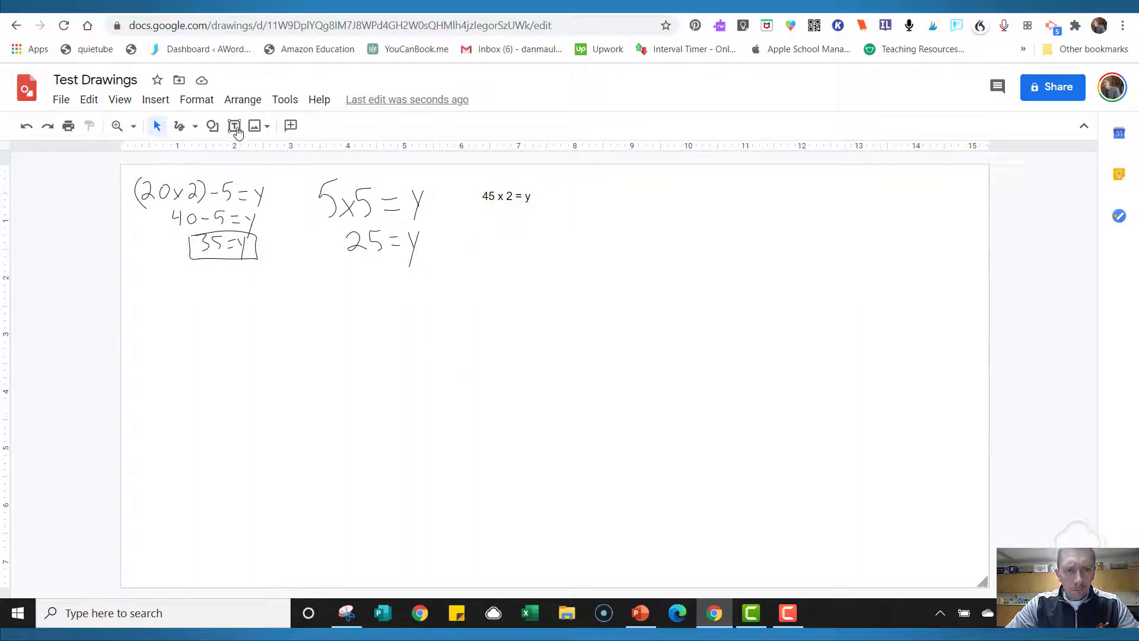
Search the web for dog images and insert the picture of the white dog sitting on grass
click(265, 129)
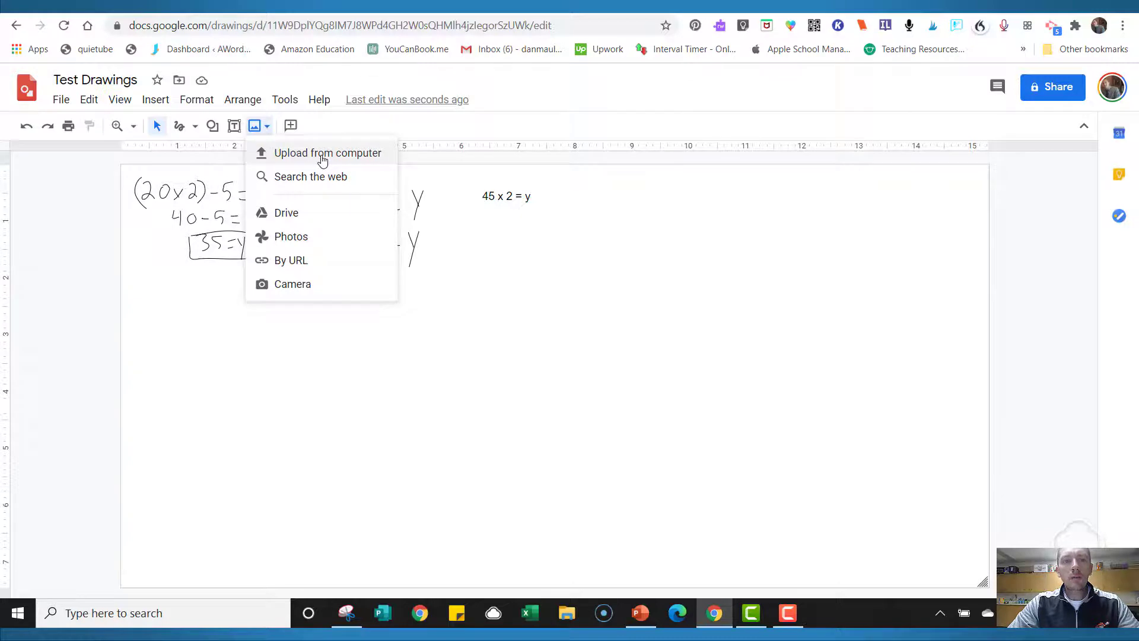
click(332, 178)
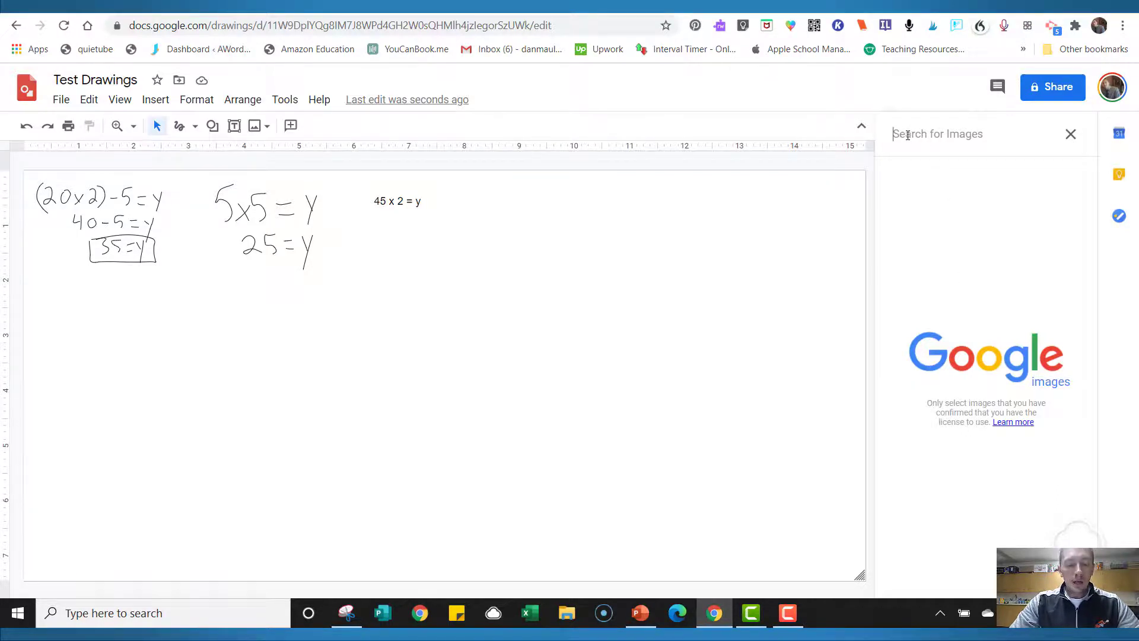
text(dog)
key(Return)
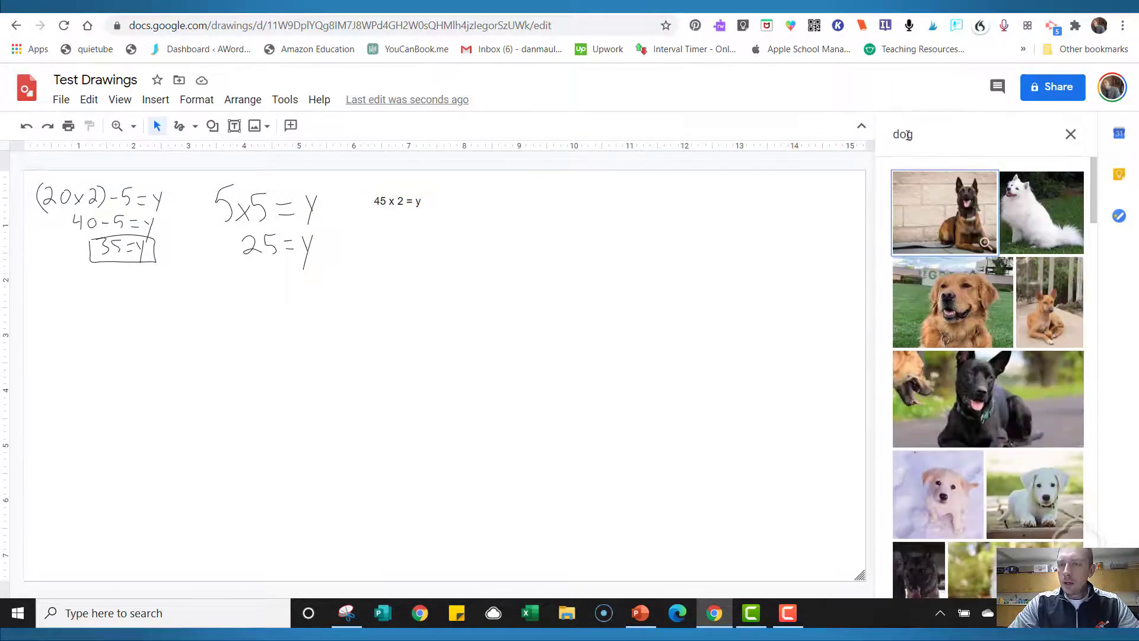
click(1017, 216)
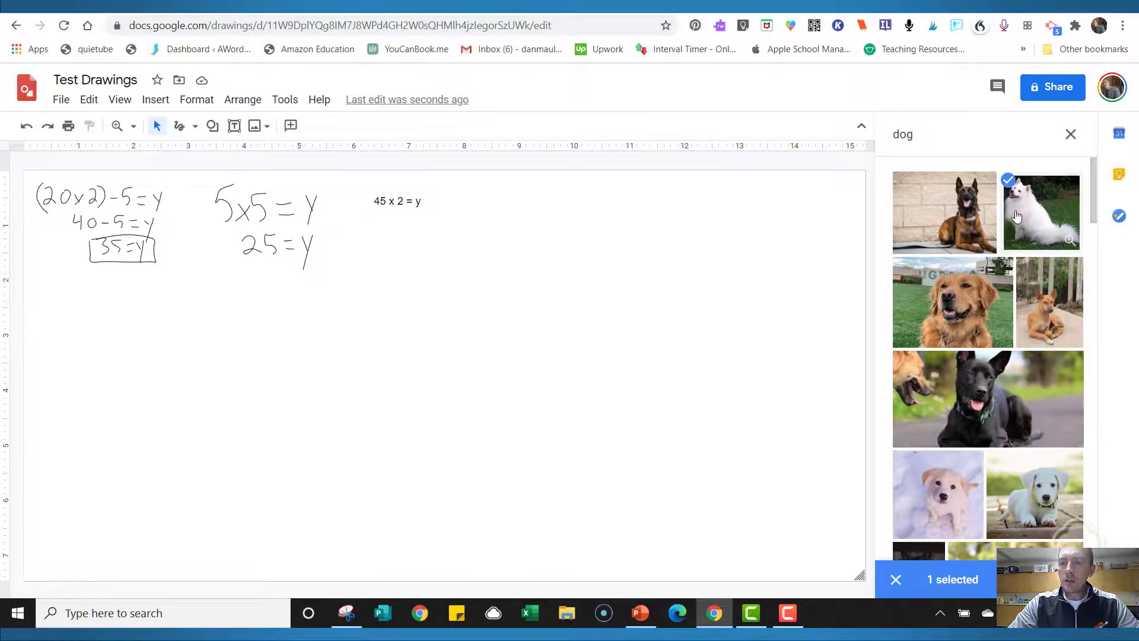
double_click(1017, 217)
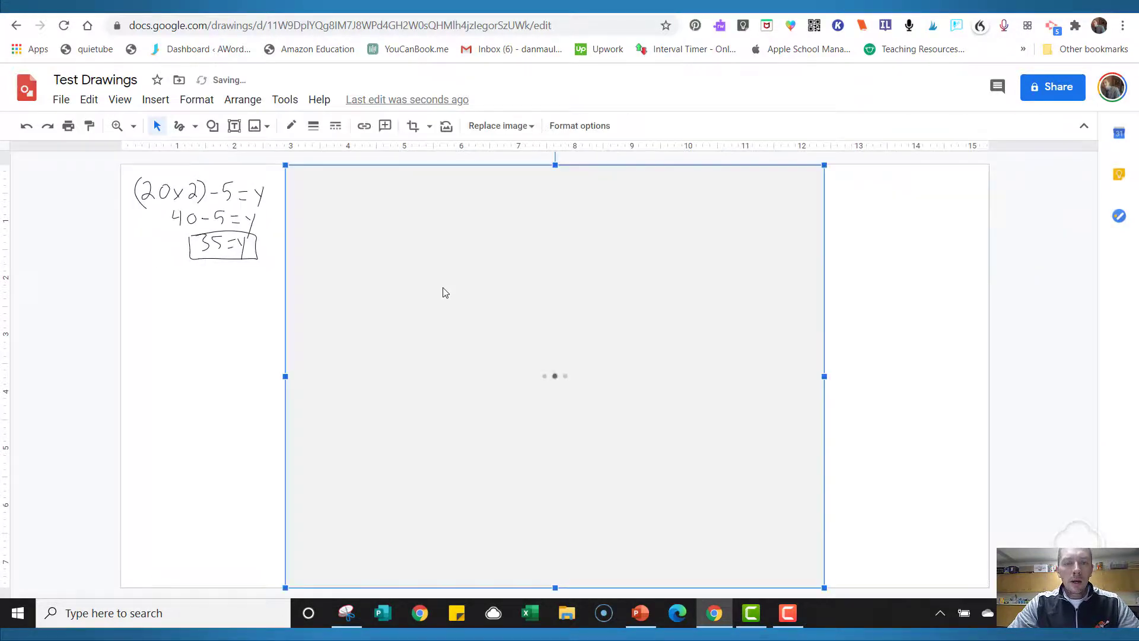
Shrink the dog picture to about a third of its size and place it below the first handwritten problem
drag(286, 165, 641, 445)
drag(751, 514, 778, 285)
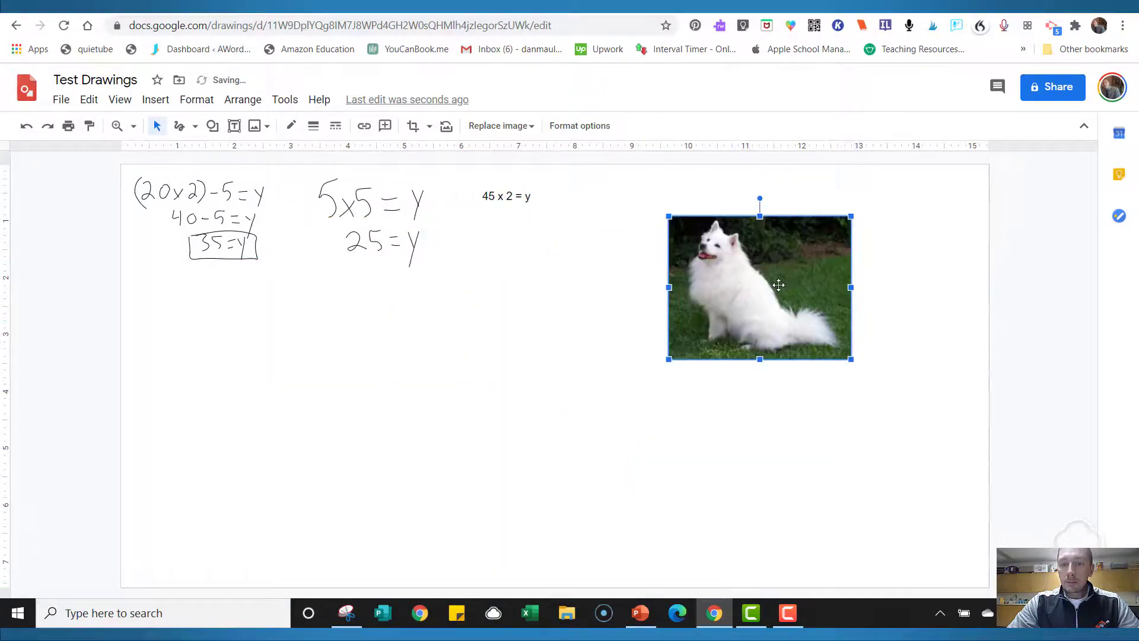
click(628, 371)
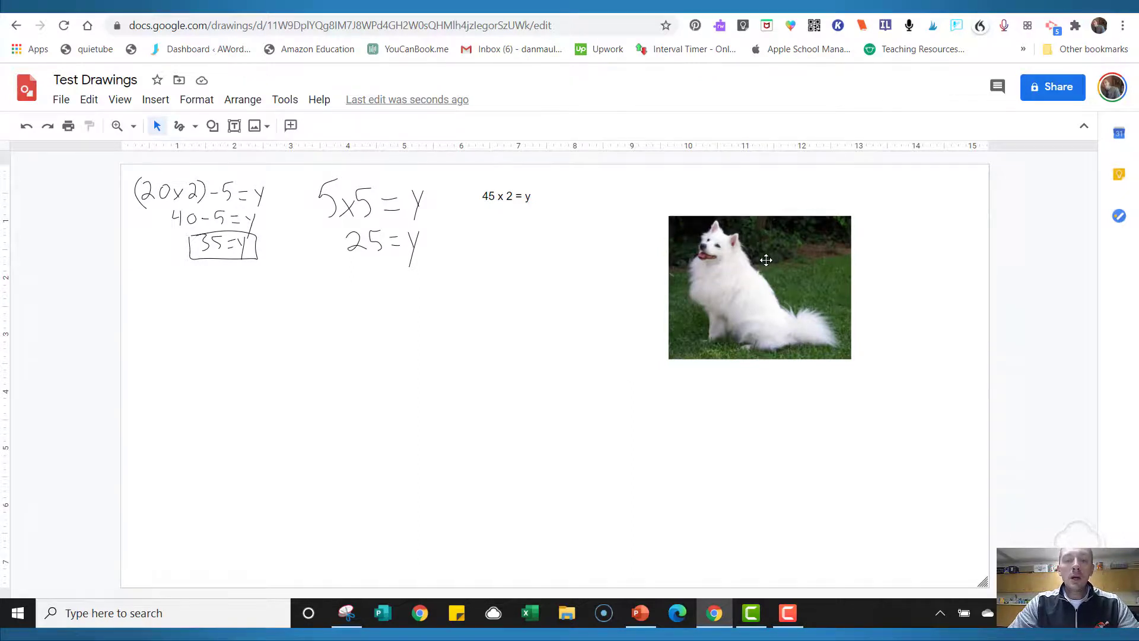
drag(764, 261, 226, 339)
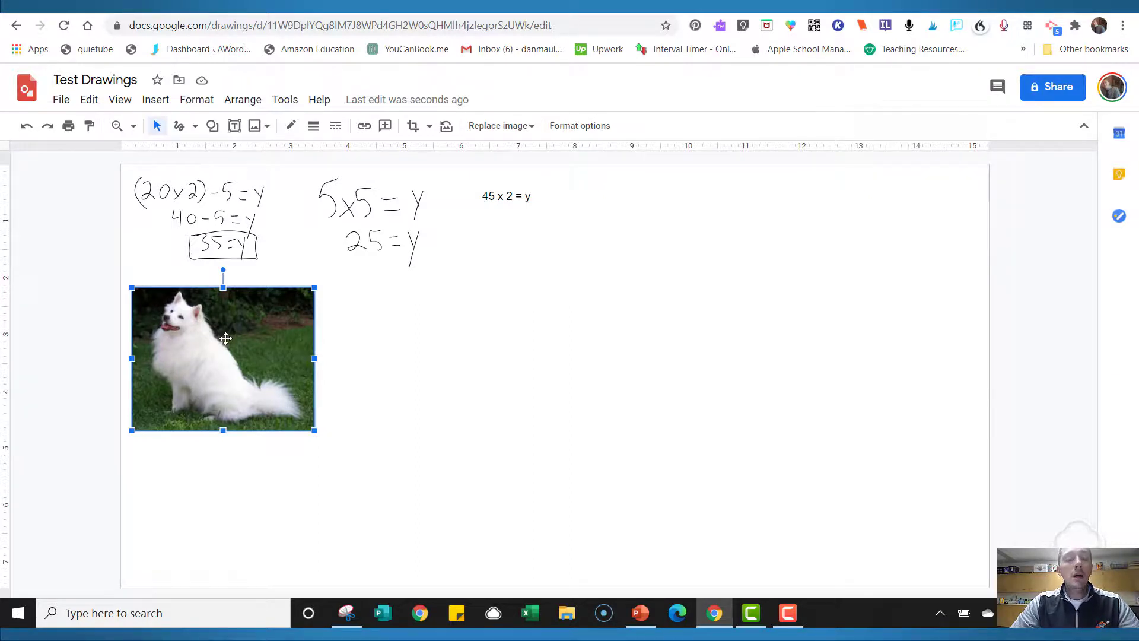
click(406, 423)
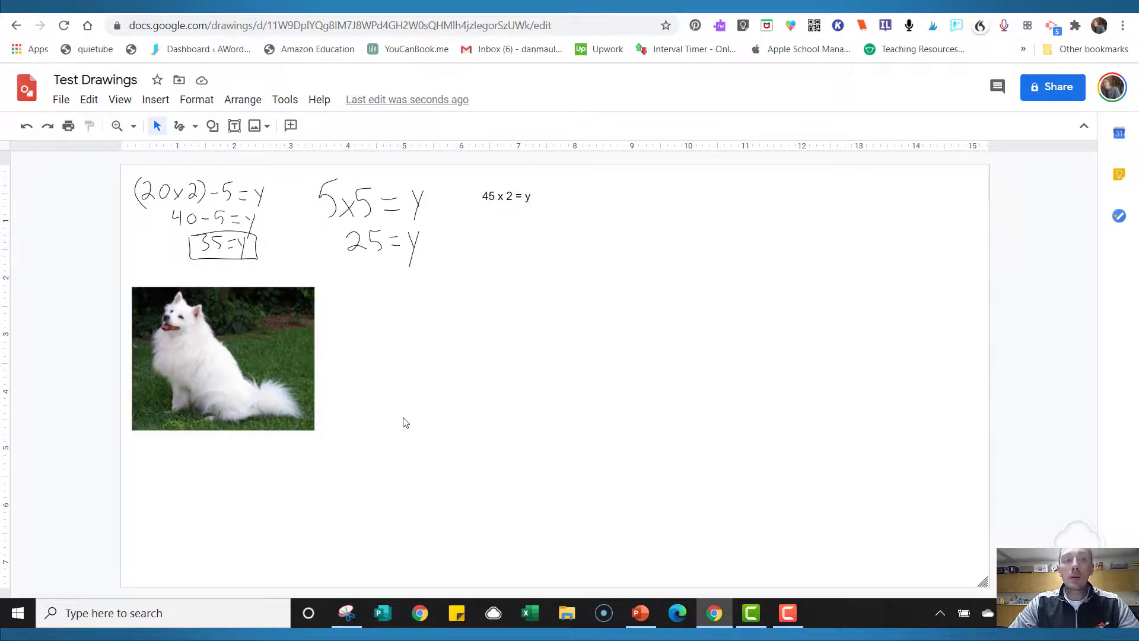
Open the link entry for the dog picture and close it without adding a link
click(258, 357)
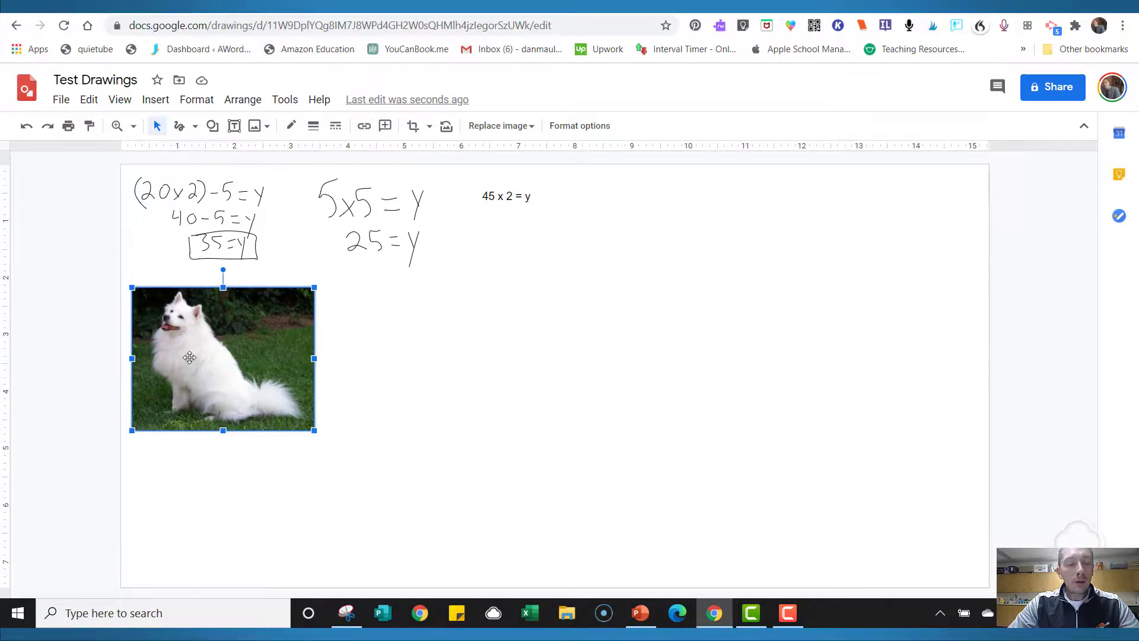
click(364, 126)
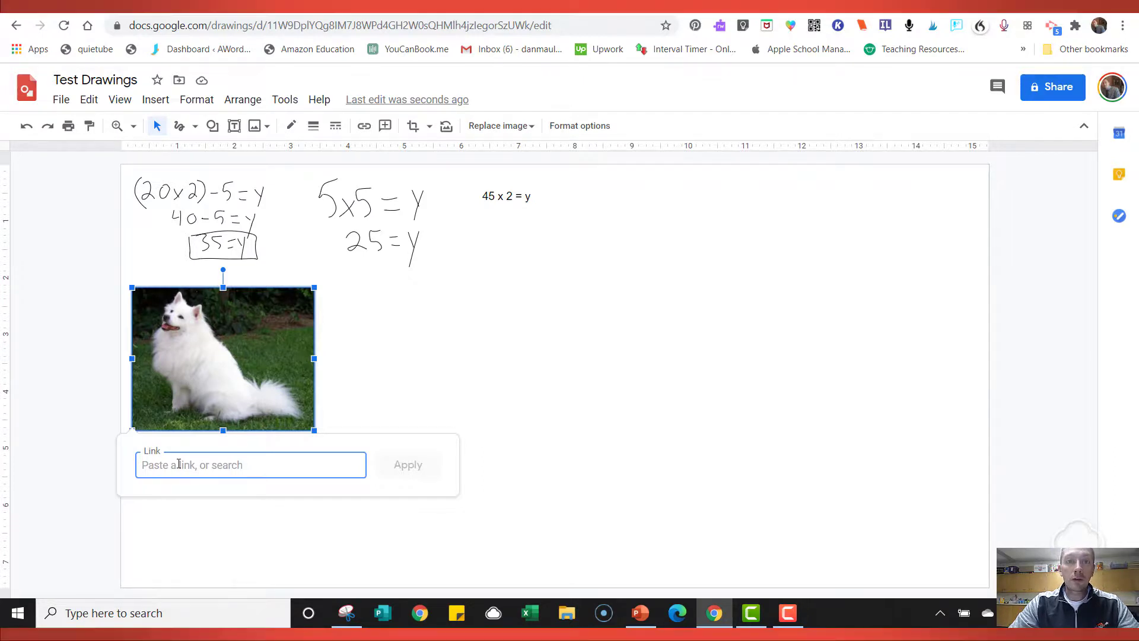
click(344, 424)
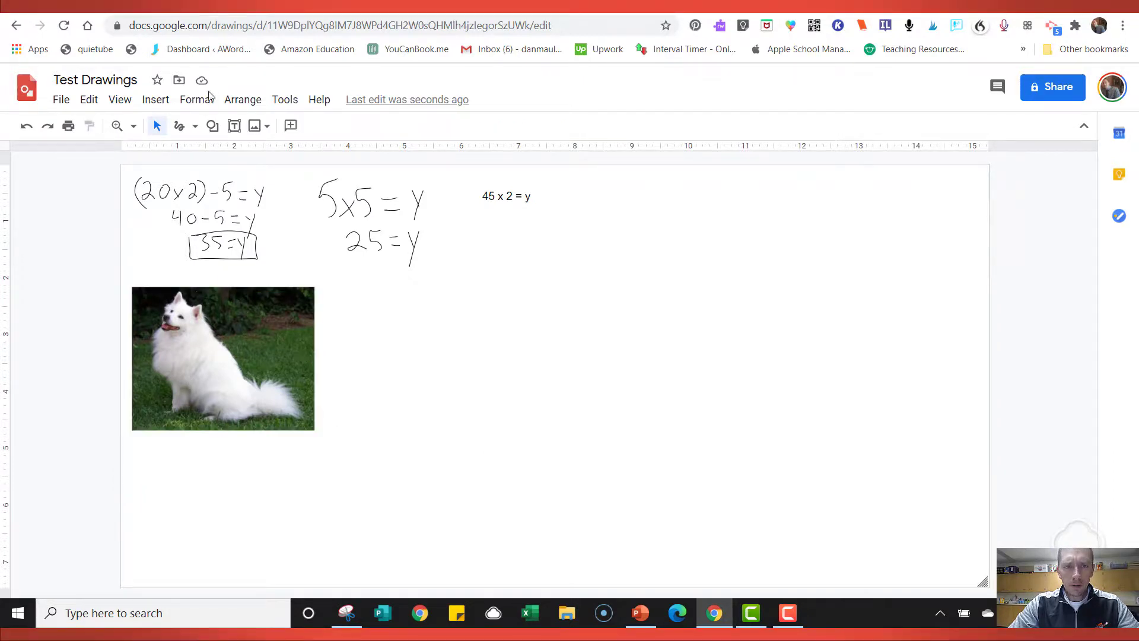